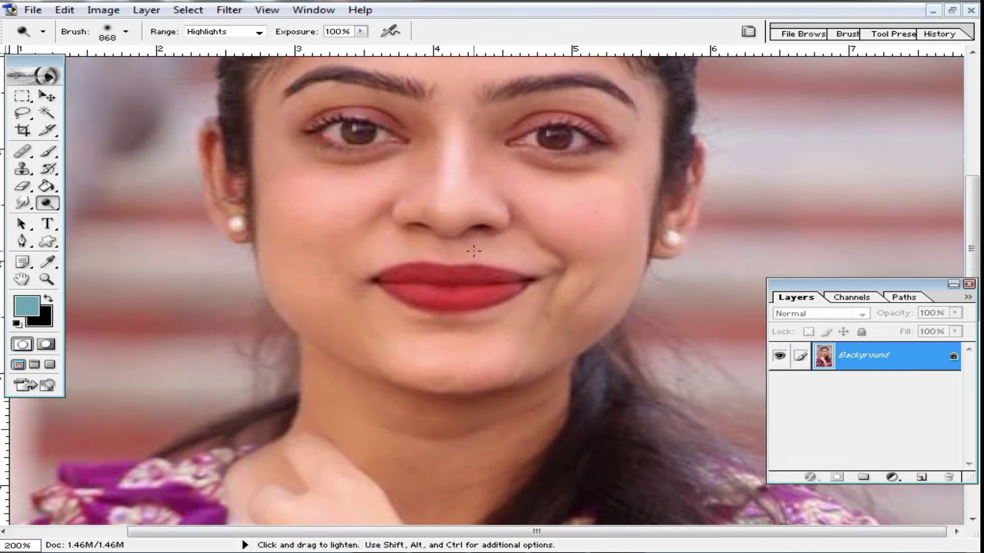
Zoom in and out on the portrait's face, from the nose to the whole photo.
scroll(472, 248, up, 3)
scroll(483, 292, up, 2)
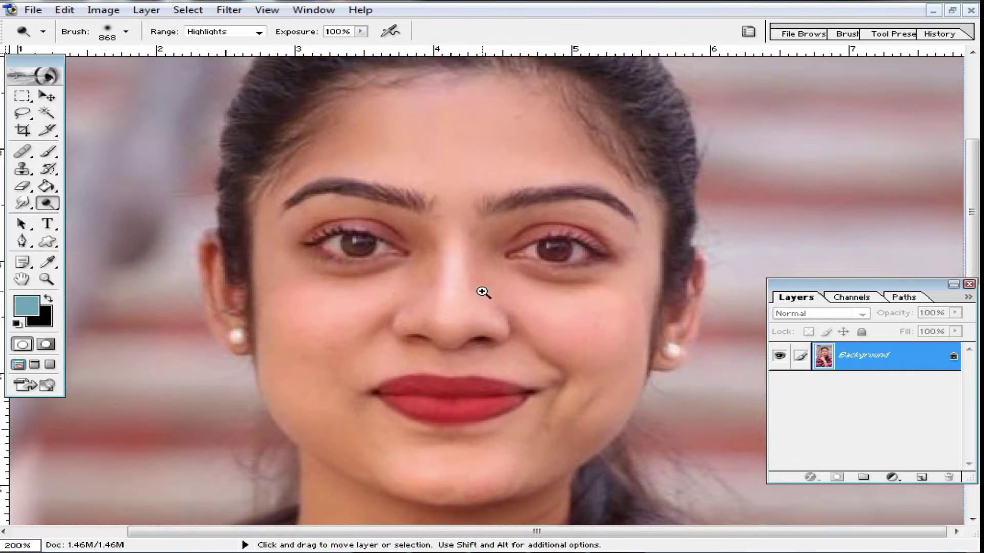
ctrl+click(481, 293)
scroll(468, 353, down, 3)
scroll(496, 312, down, 3)
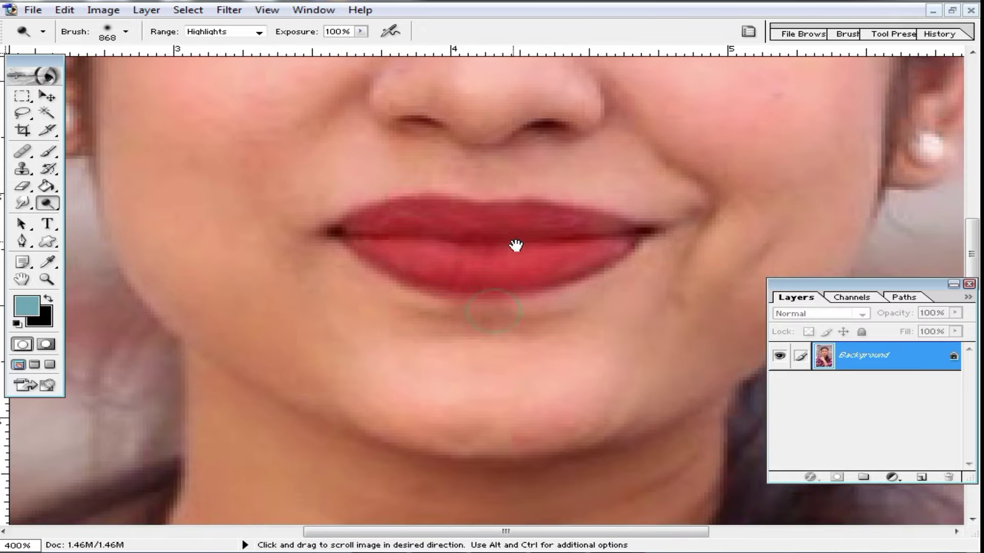
alt+click(514, 246)
alt+click(542, 217)
alt+click(523, 248)
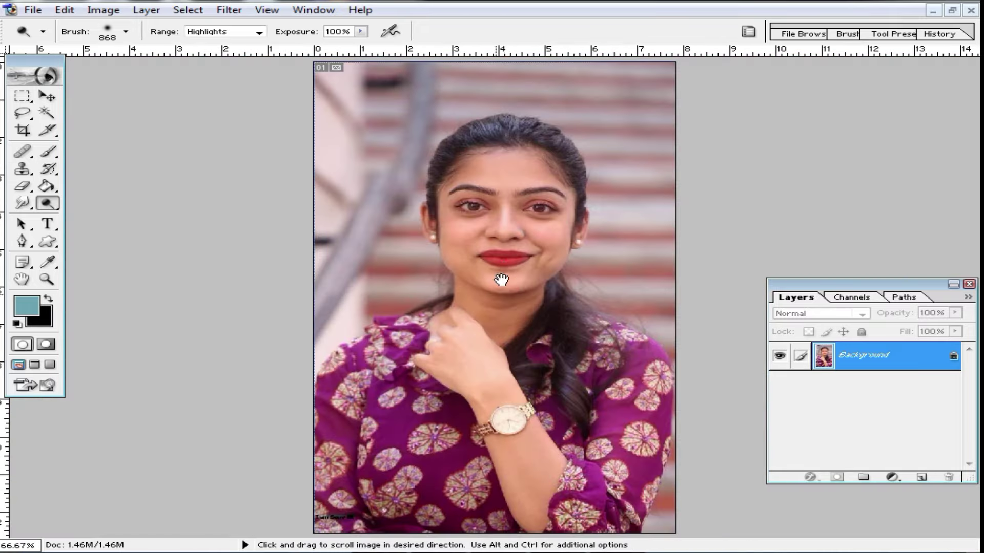
click(521, 226)
click(500, 256)
click(487, 308)
click(487, 307)
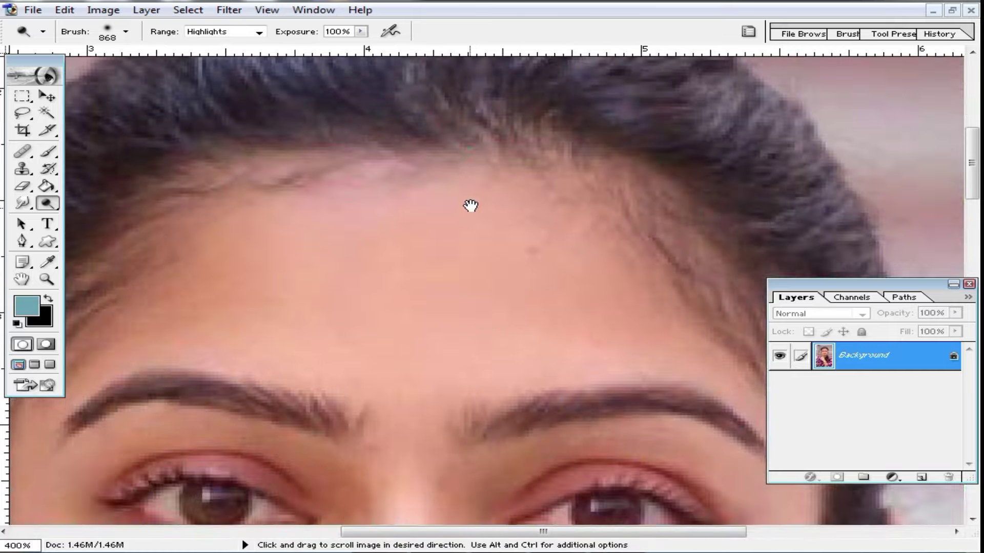
Pan to the hair and lips, zoom out a step, then bring Firefox forward.
drag(470, 208, 512, 468)
scroll(525, 321, down, 5)
scroll(500, 125, down, 5)
scroll(512, 282, down, 1)
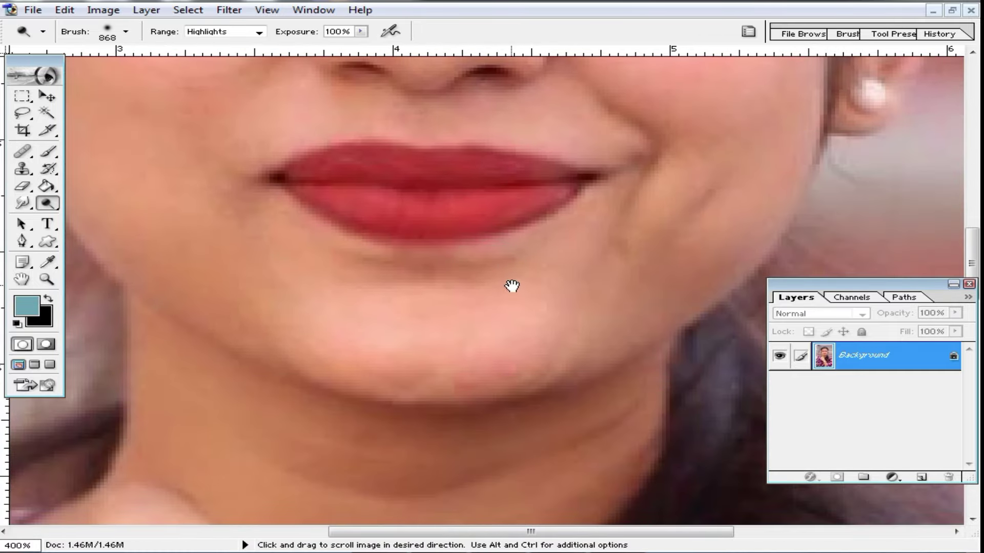
alt+click(511, 285)
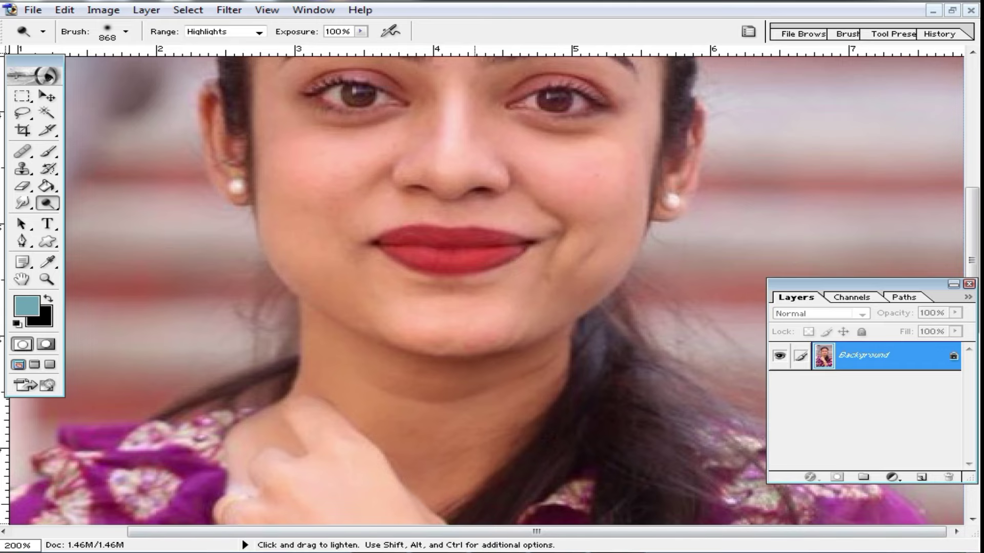
click(468, 547)
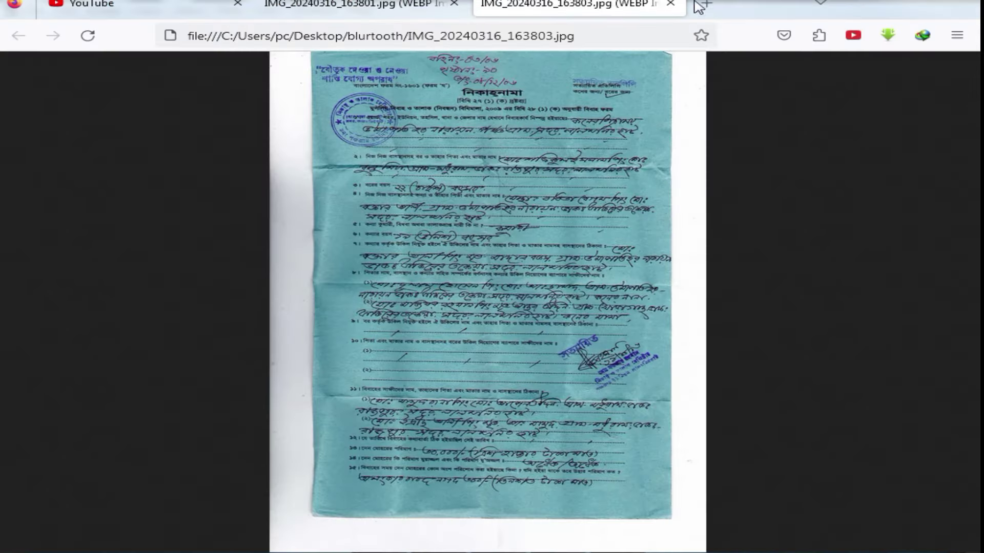
Close the IMG_20240316_163803 and _163801 tabs and open Online AI Photo Enhancer in a new tab.
click(670, 5)
click(454, 4)
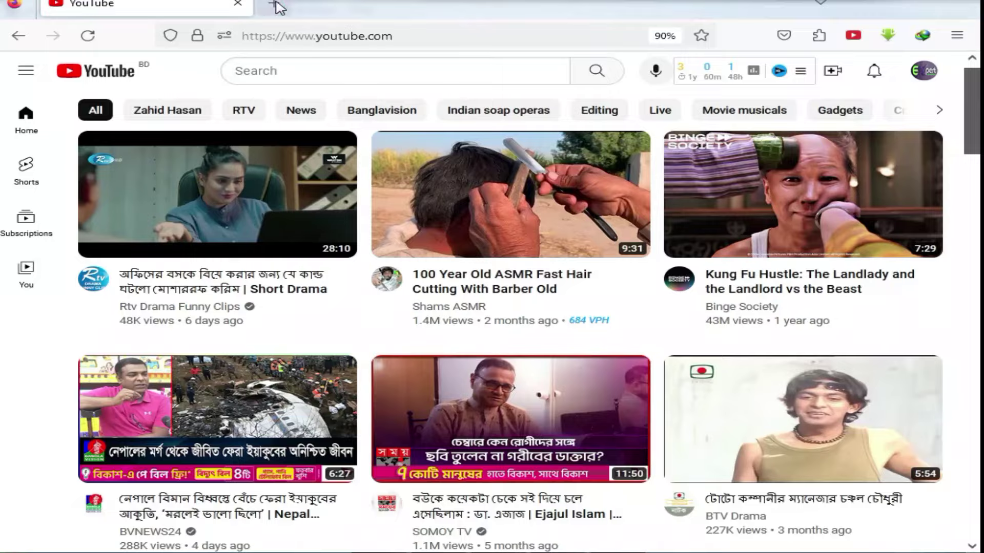
click(275, 5)
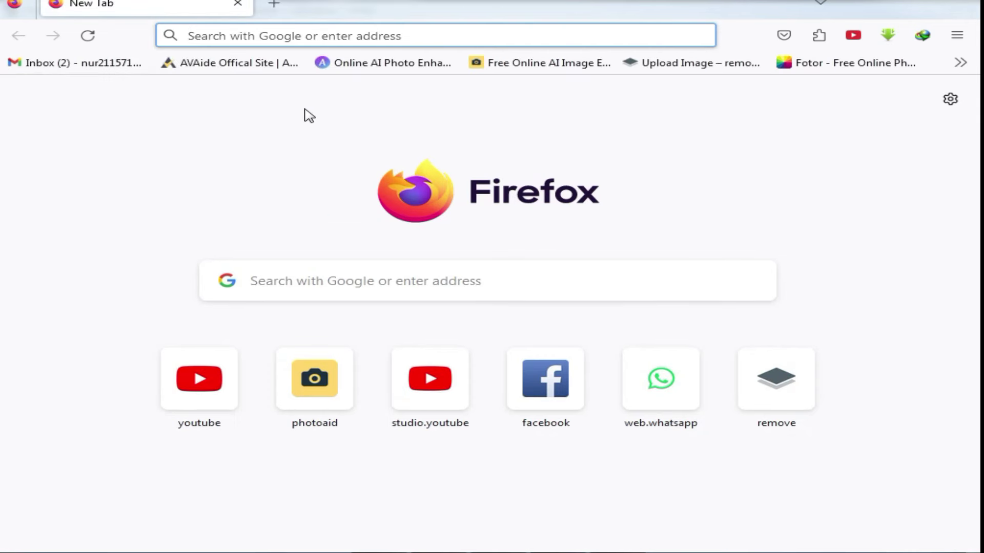
click(419, 69)
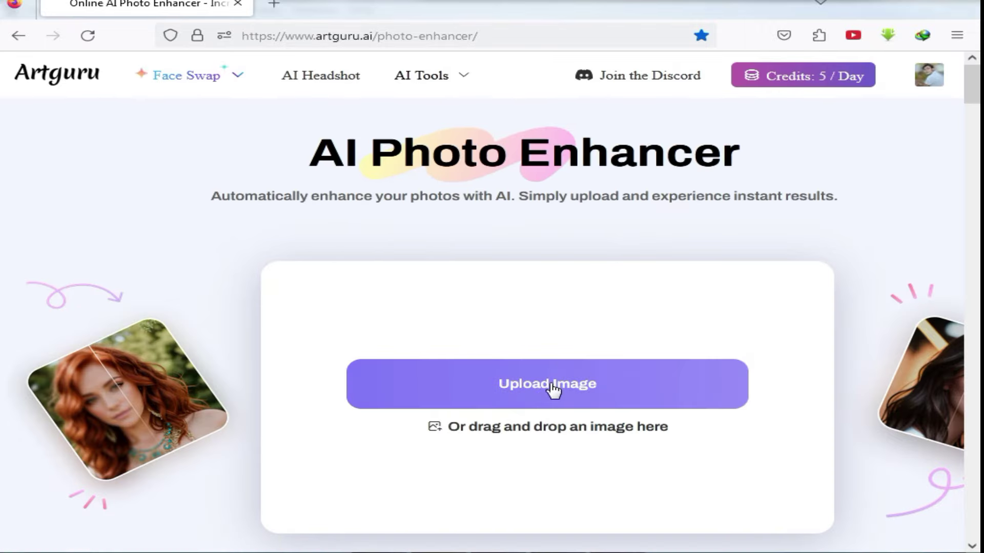
Upload the low-resolution e33ef… portrait JPEG and download the enhanced download_image_1710600545404.png.
click(560, 385)
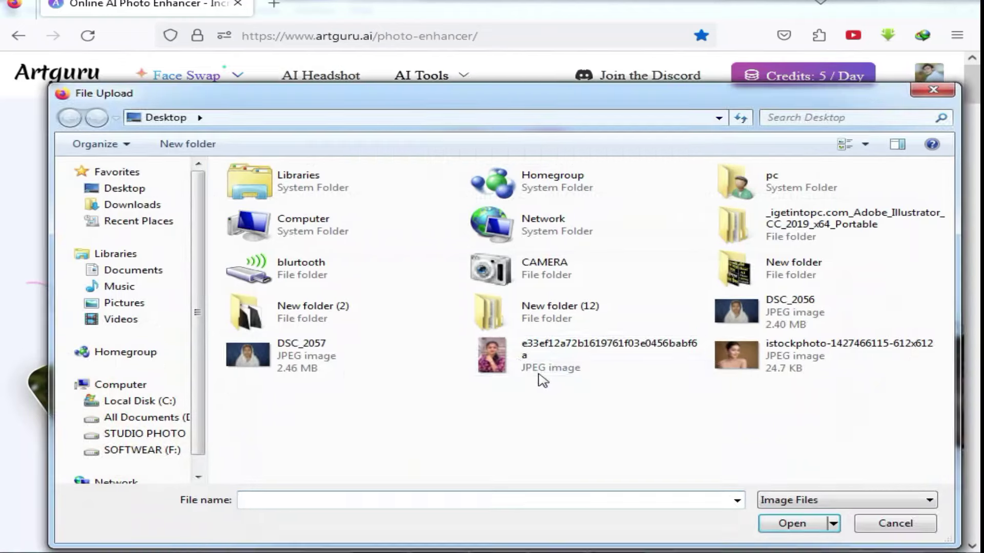
click(491, 349)
double_click(491, 347)
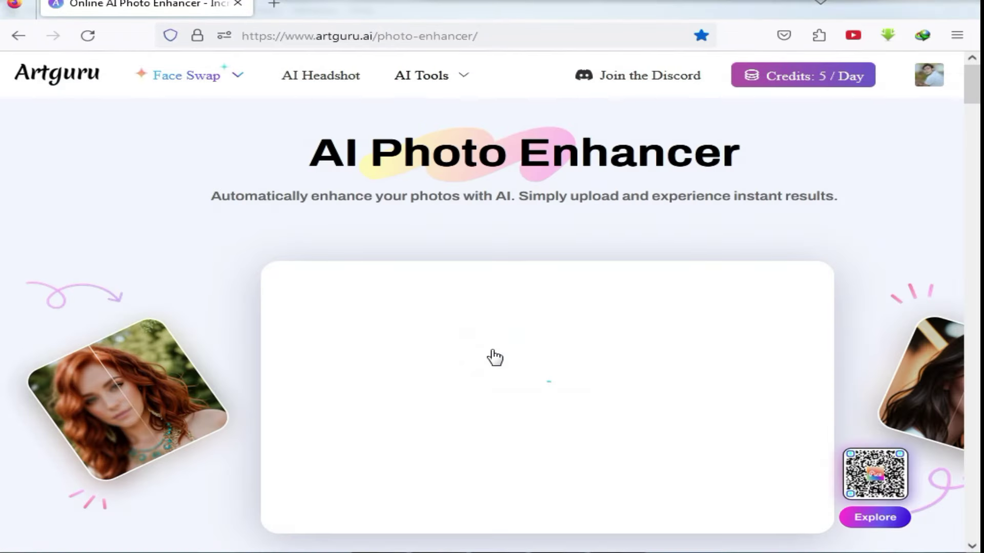
scroll(629, 365, down, 3)
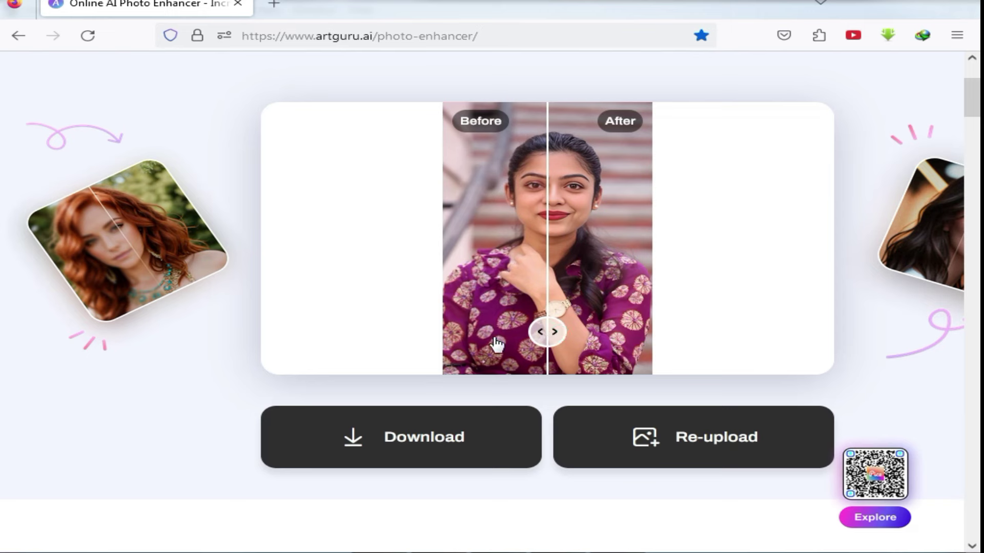
click(453, 441)
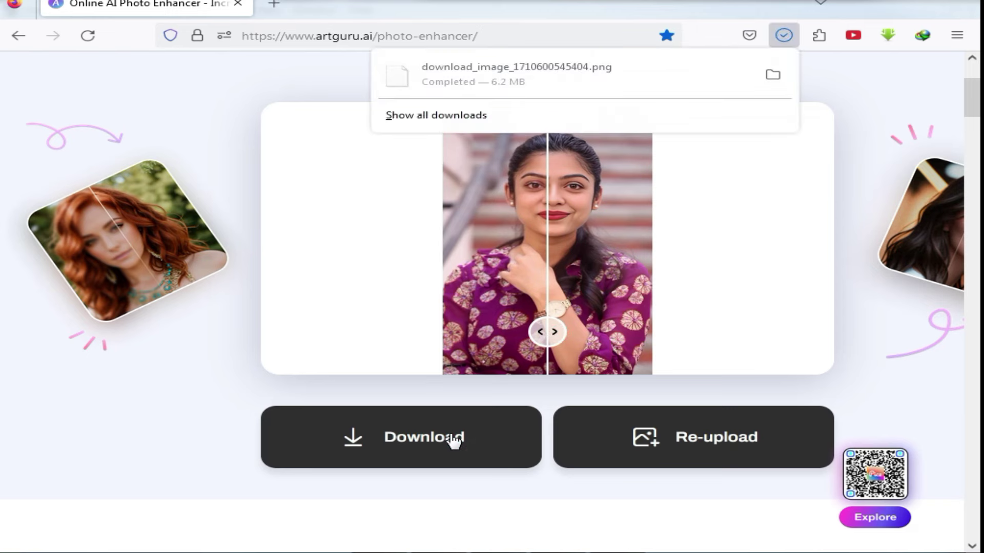
scroll(433, 498, down, 1)
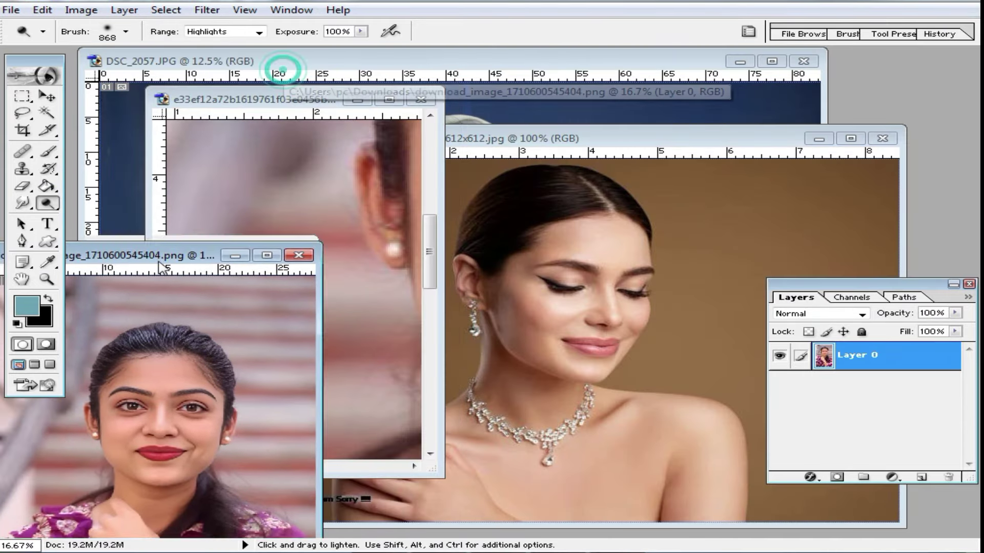
Arrange the enhanced and original portrait windows side by side, enlarging the original.
drag(292, 72, 712, 96)
click(279, 98)
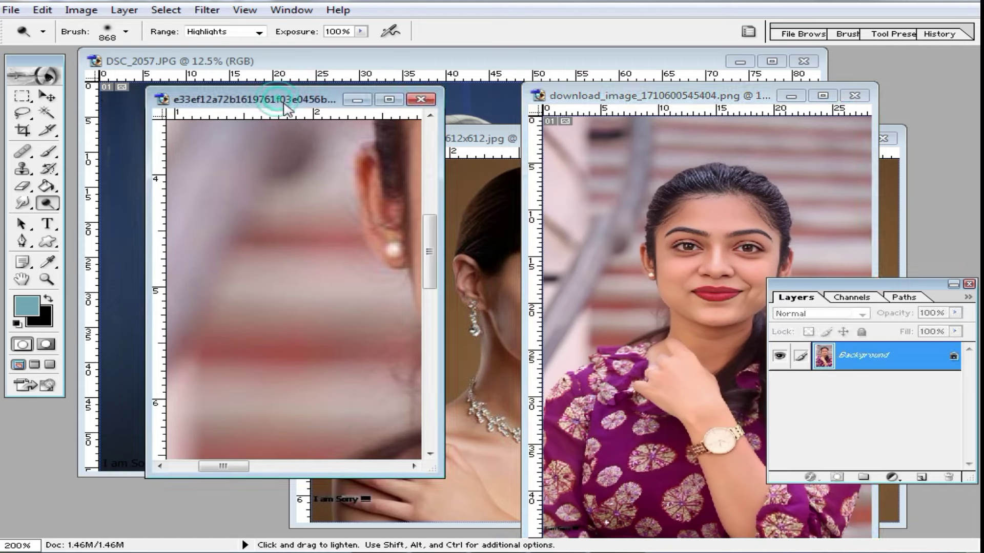
drag(284, 102, 164, 63)
drag(326, 438, 536, 535)
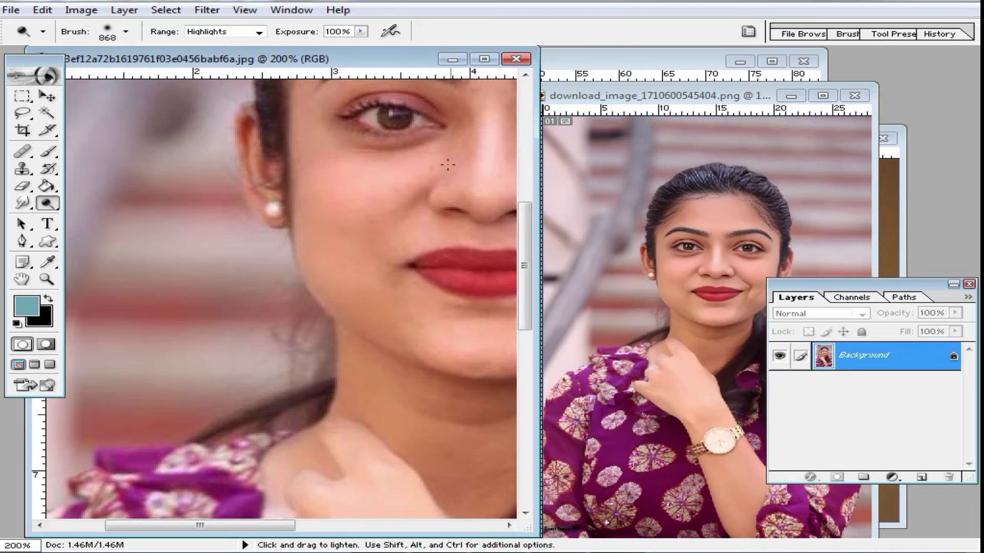
ctrl+click(406, 326)
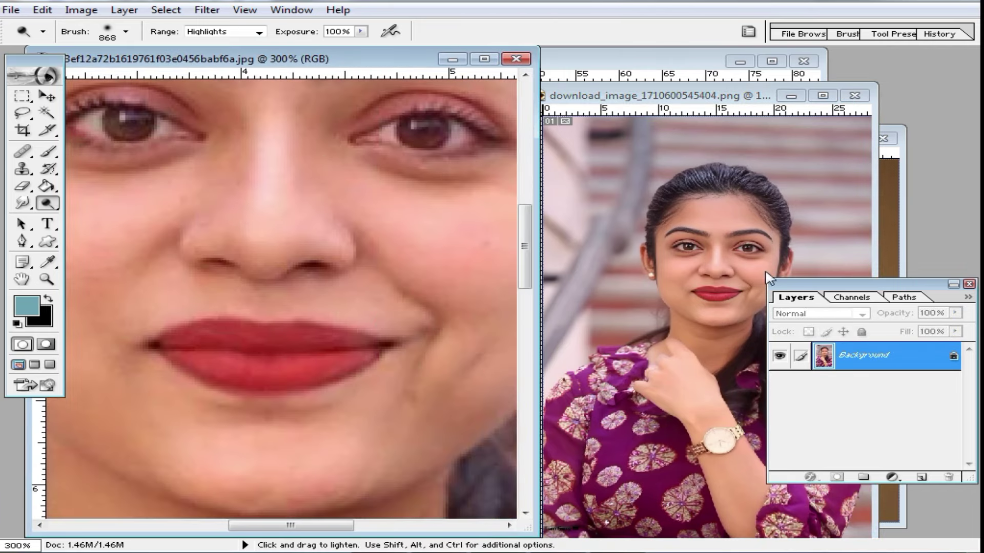
Zoom into the enhanced face, collapse the layers list, and maximise the enhanced window.
click(720, 302)
ctrl+click(717, 276)
ctrl+click(682, 302)
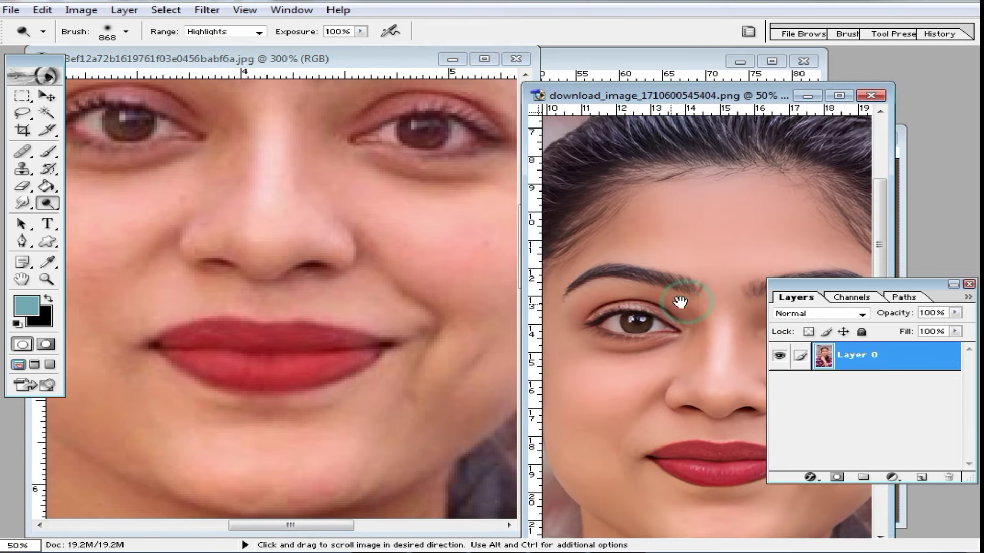
click(968, 284)
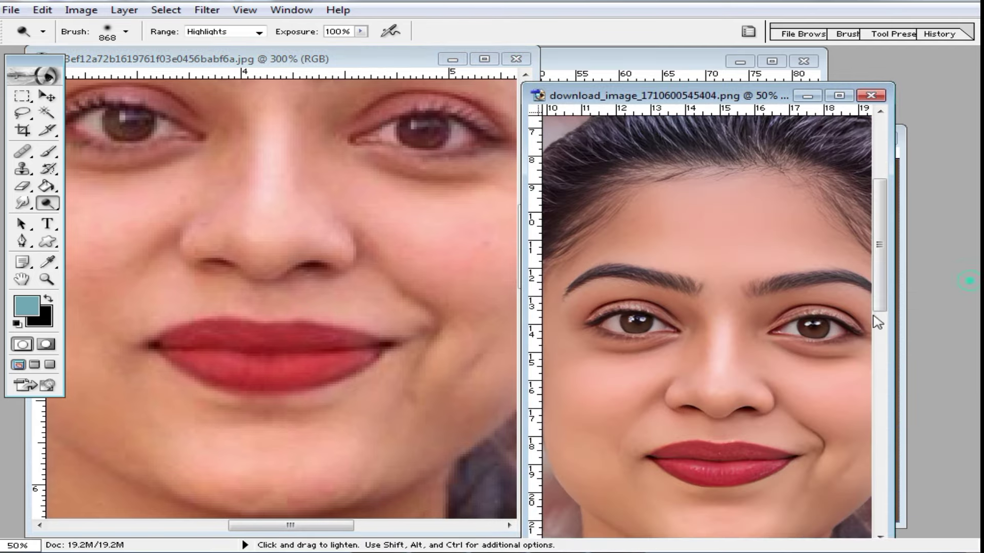
double_click(716, 98)
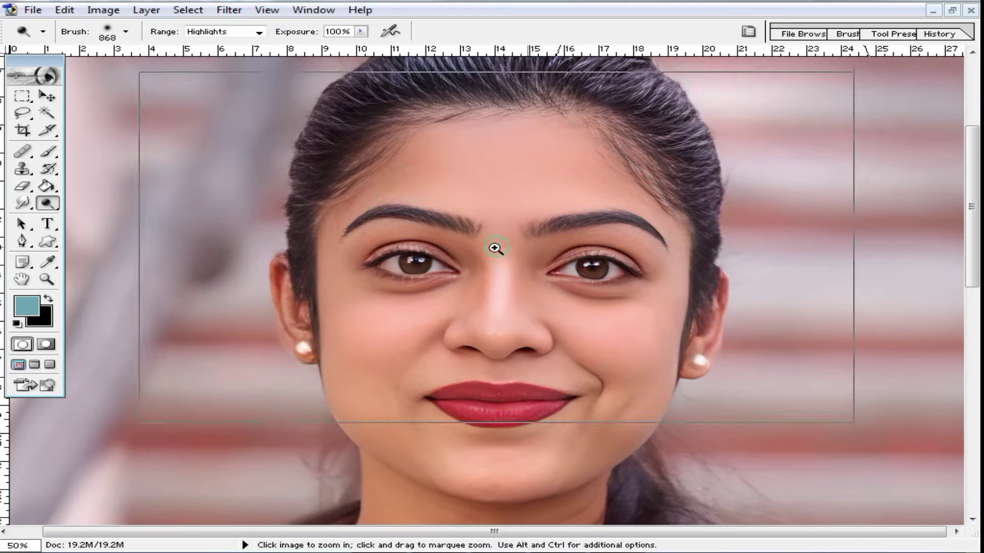
Inspect the enhanced portrait's eye and hairline up close, then zoom back to the whole face.
click(494, 248)
click(479, 297)
drag(456, 307, 655, 290)
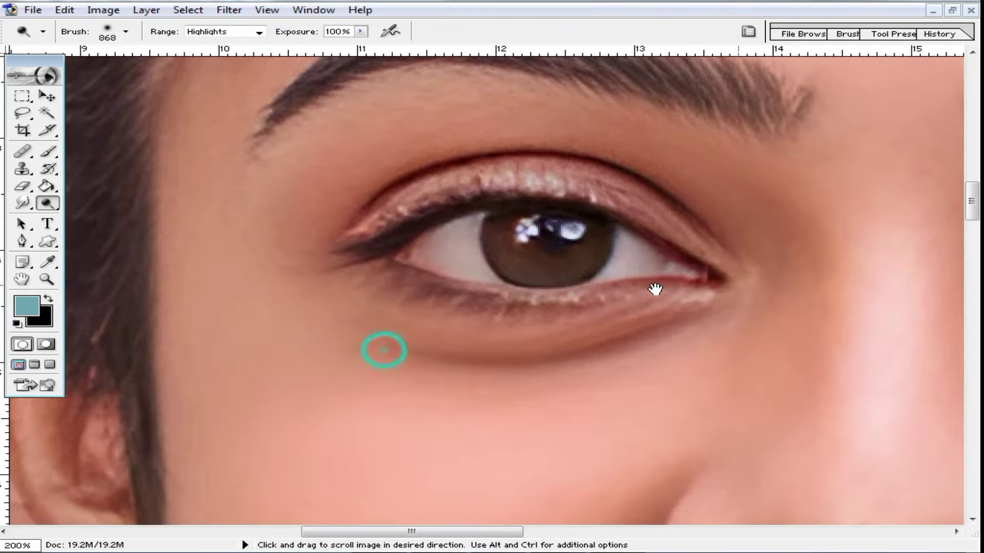
drag(683, 159, 527, 296)
alt+click(527, 296)
ctrl+click(456, 292)
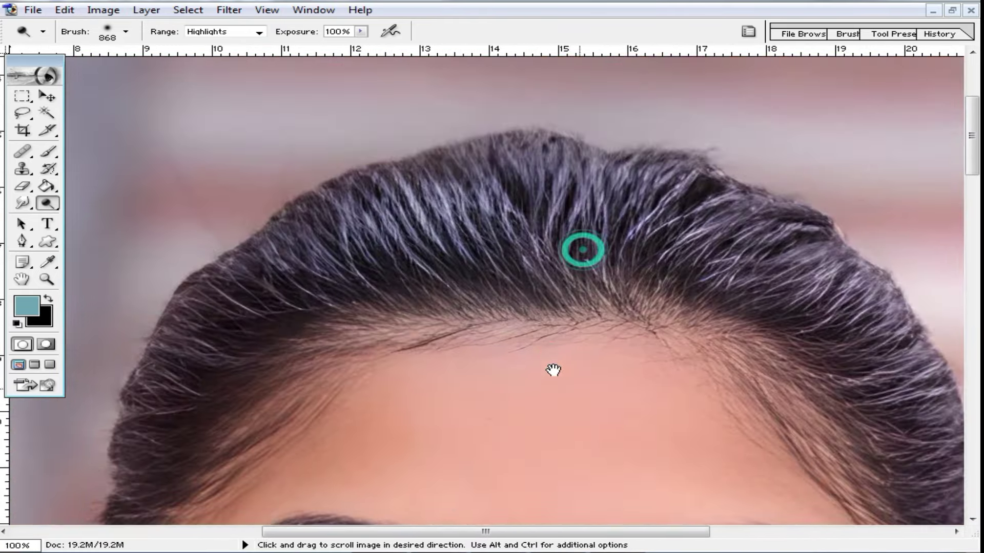
ctrl+click(516, 260)
ctrl+click(567, 356)
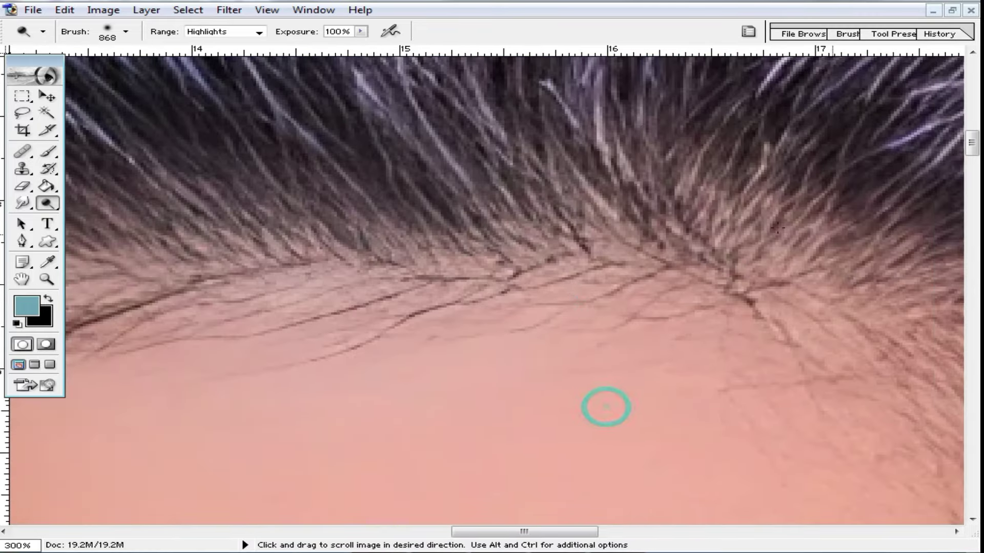
ctrl+alt+click(629, 260)
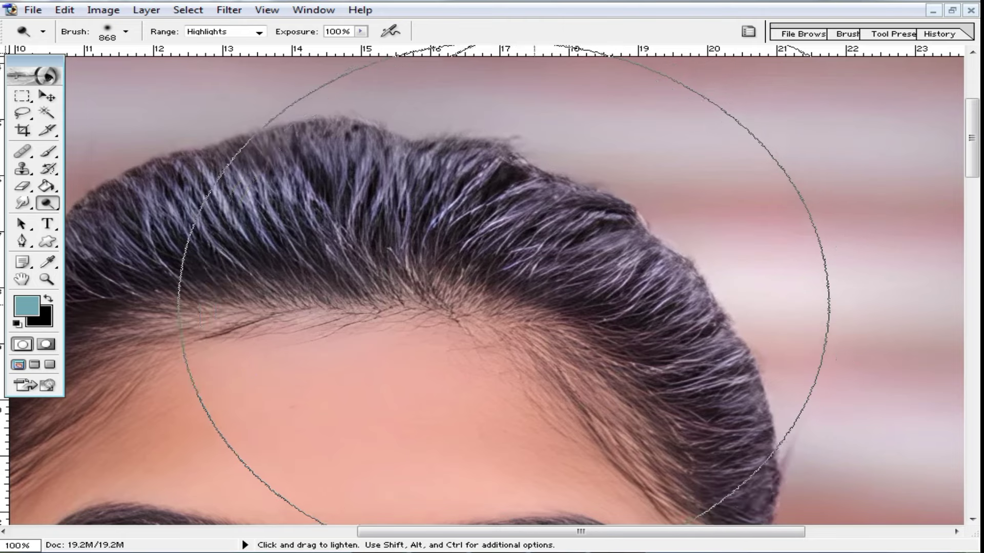
ctrl+alt+click(395, 265)
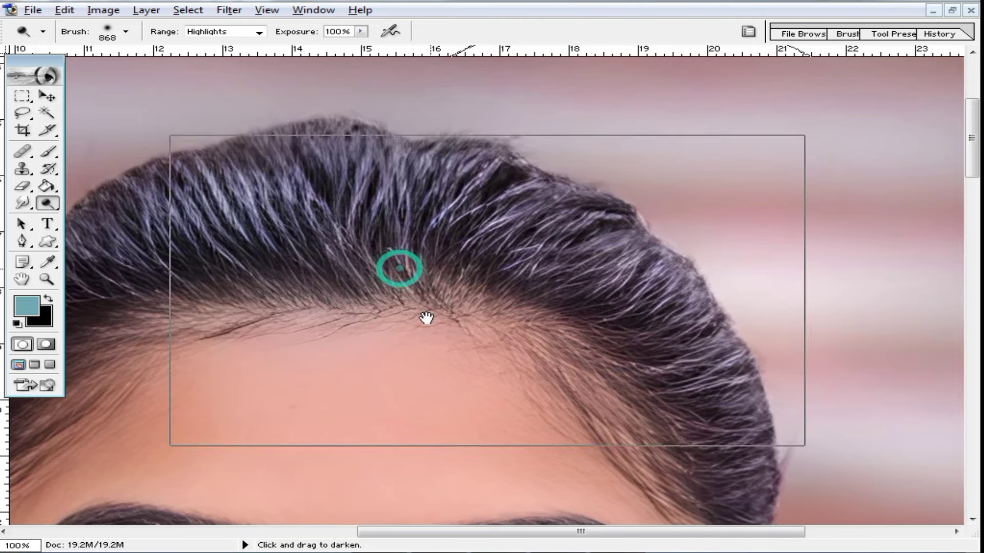
Scroll down the enhanced portrait to inspect the neck and wrist.
scroll(574, 410, down, 3)
scroll(598, 340, down, 2)
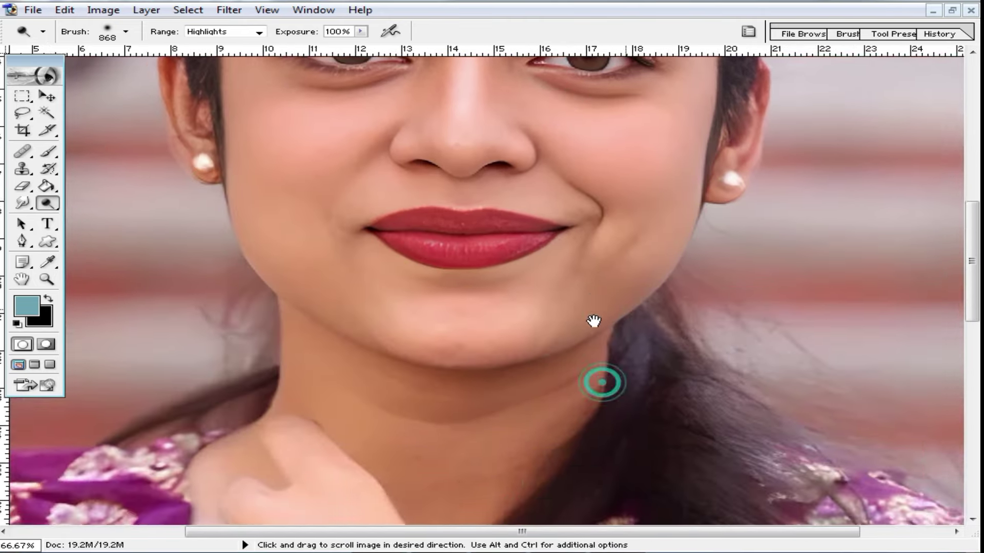
scroll(592, 325, down, 2)
ctrl+alt+click(519, 324)
scroll(509, 287, down, 6)
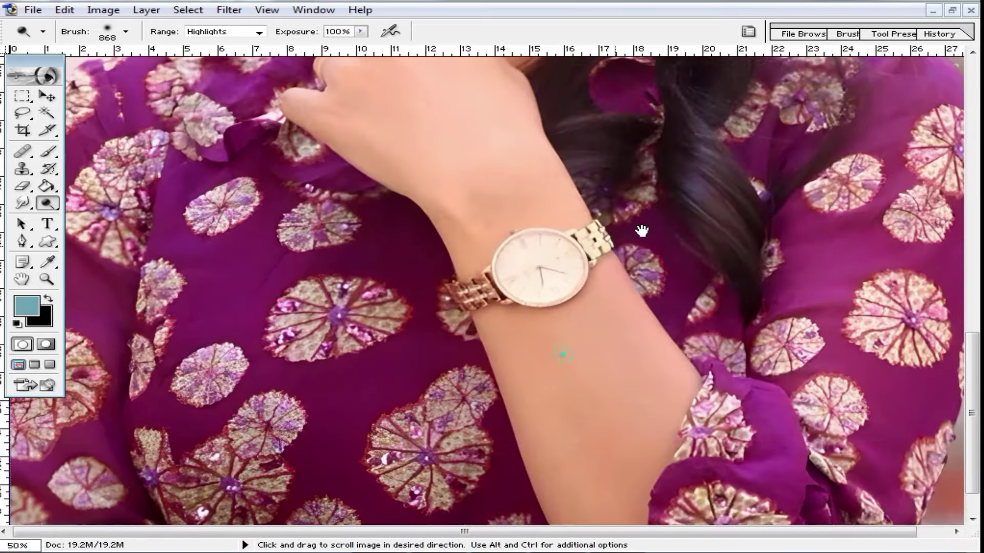
scroll(641, 229, down, 1)
ctrl+click(545, 307)
Return to the face and head, then float the images with the original jpg in front.
scroll(513, 205, up, 5)
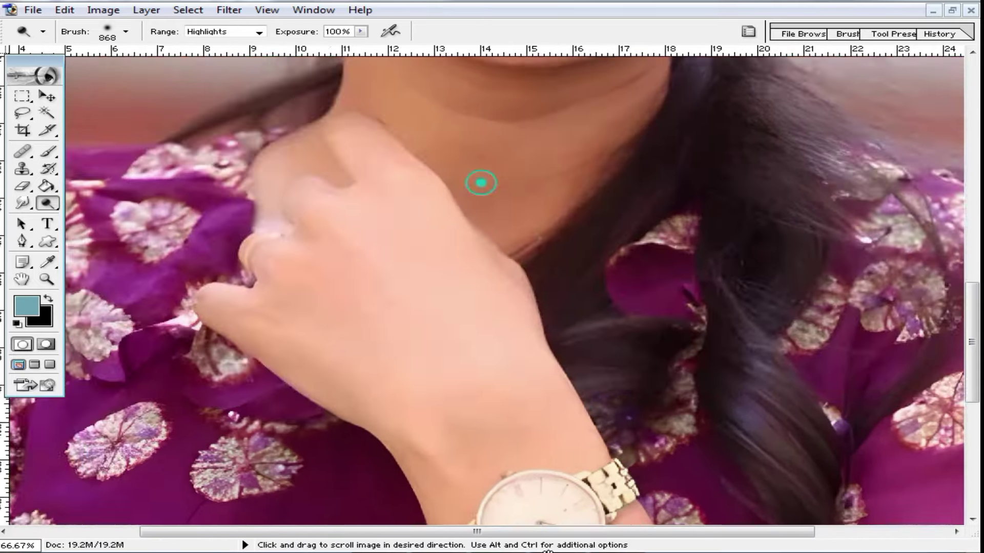
scroll(510, 229, up, 5)
scroll(522, 359, up, 2)
ctrl+click(522, 266)
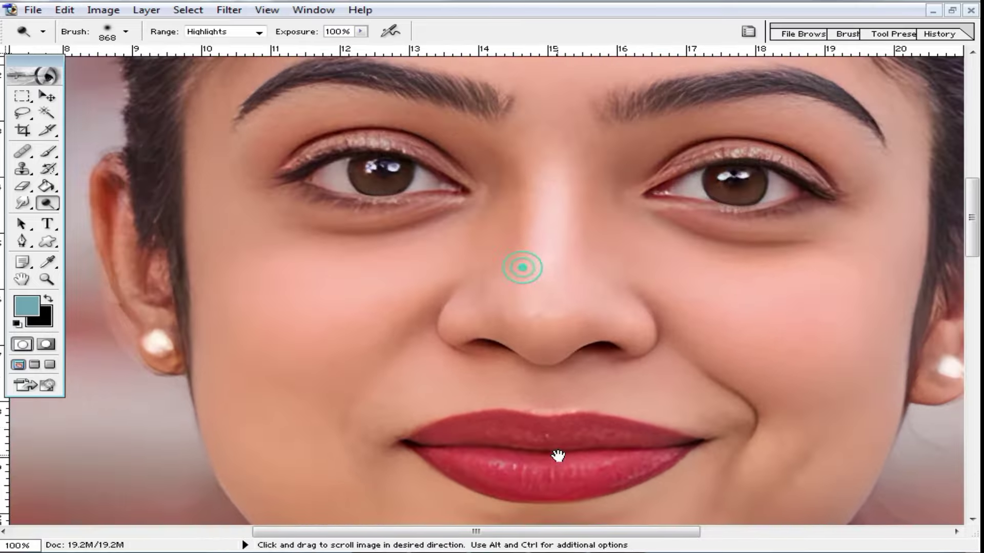
drag(508, 159, 475, 415)
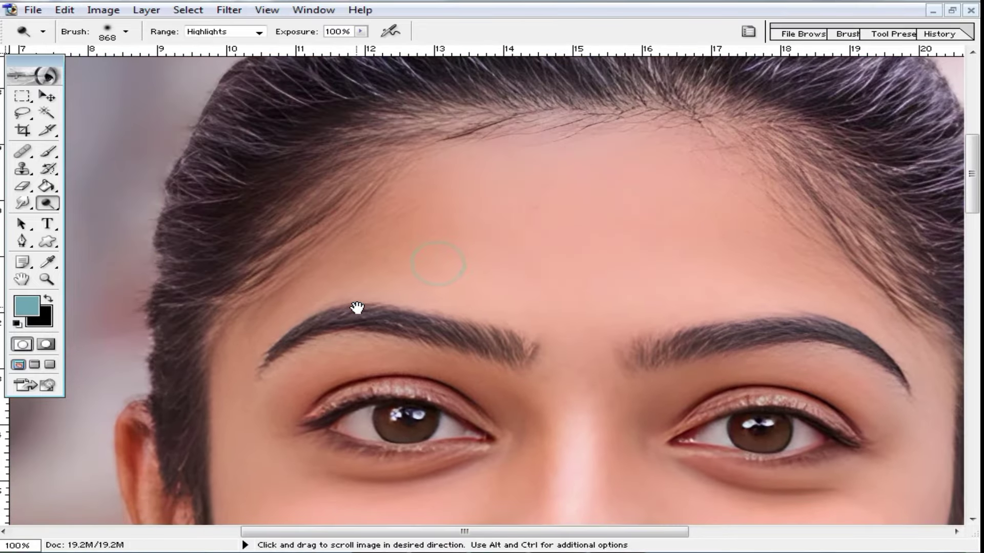
alt+click(543, 210)
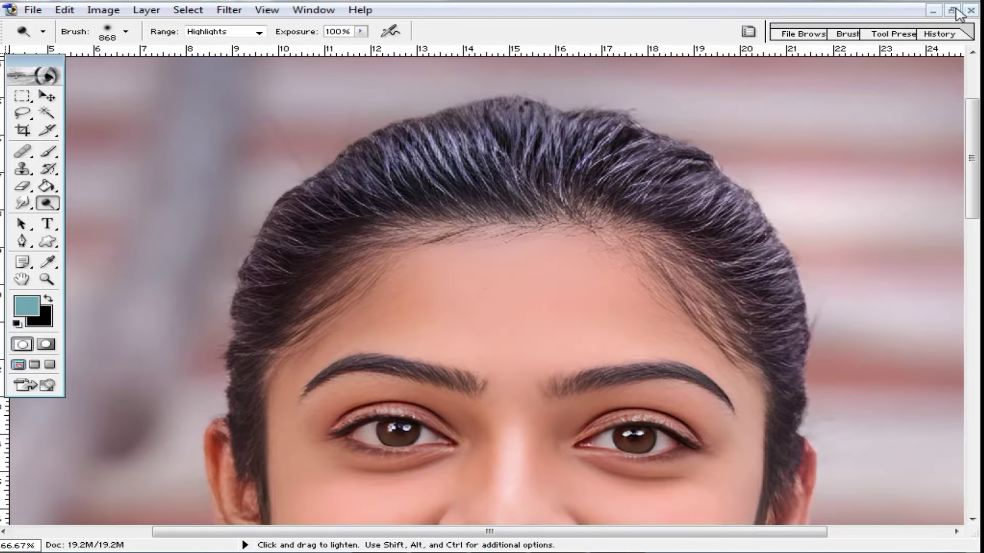
click(951, 10)
click(359, 63)
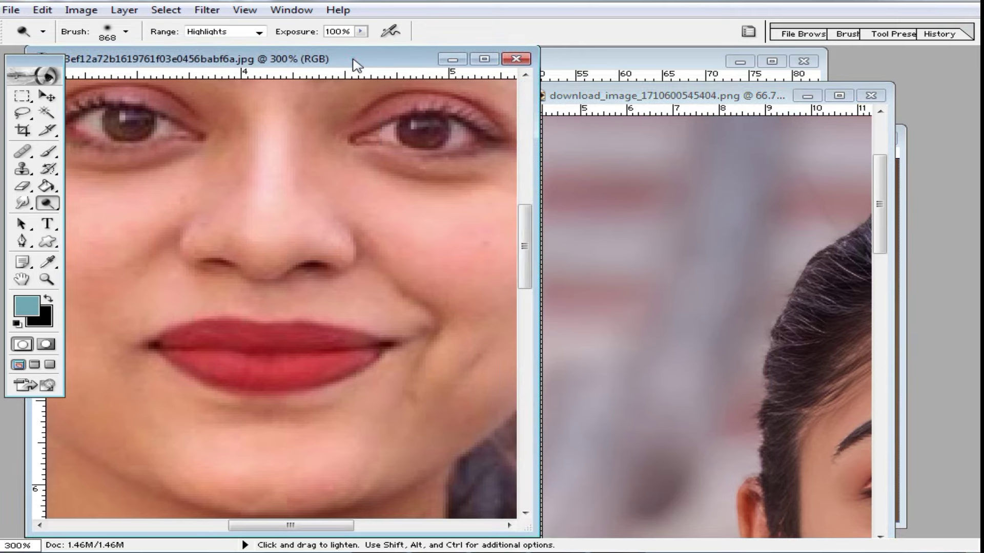
double_click(357, 62)
drag(401, 184, 610, 387)
drag(437, 140, 471, 264)
drag(455, 178, 506, 252)
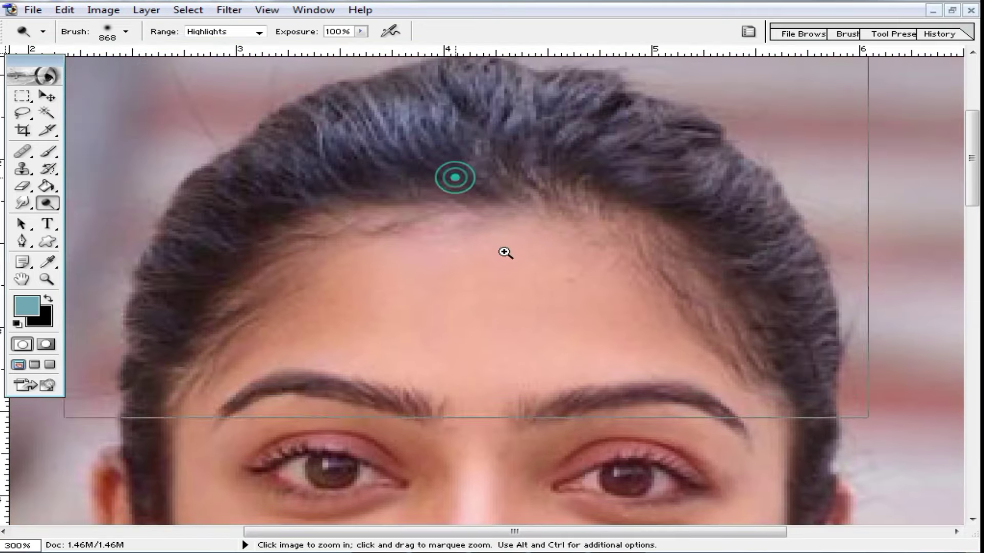
click(505, 253)
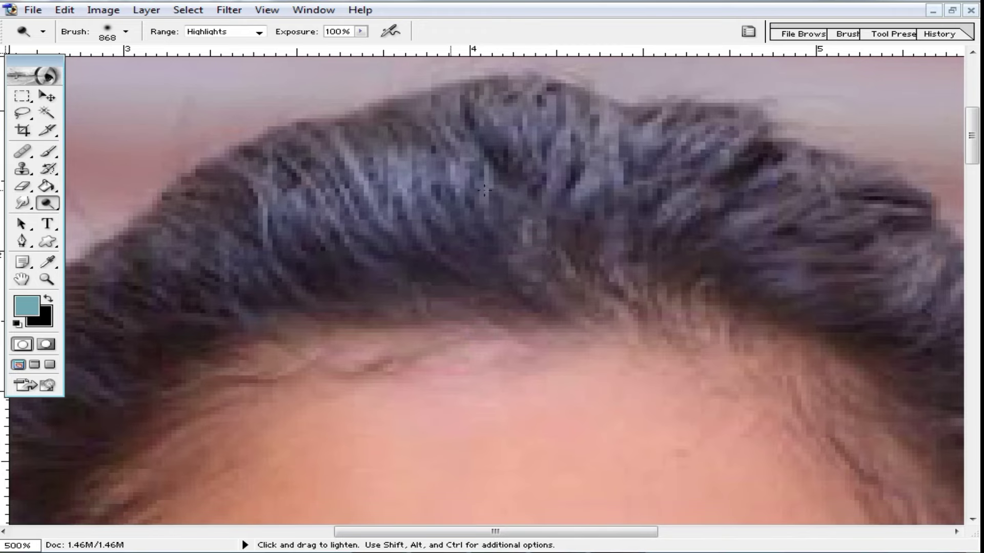
ctrl+alt+click(477, 303)
drag(554, 362, 553, 246)
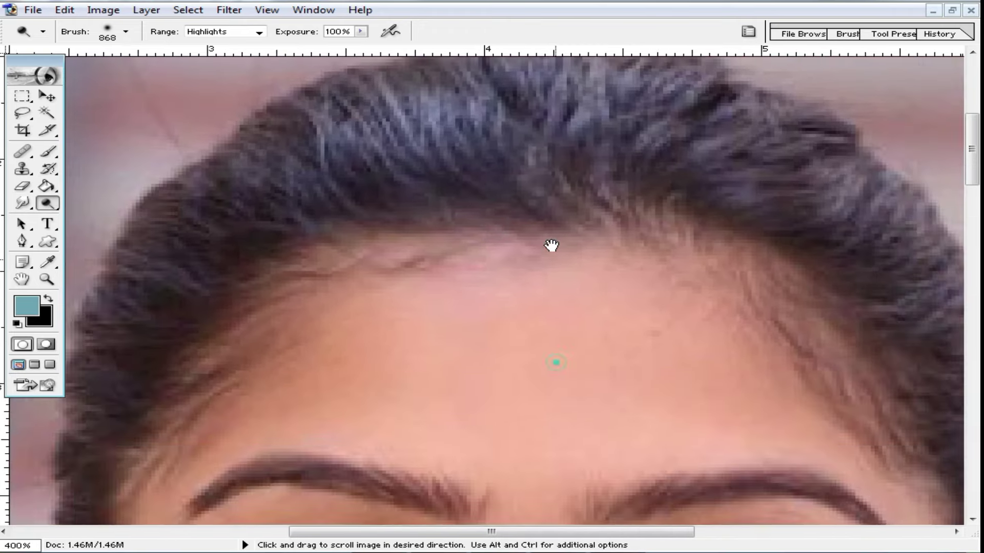
ctrl+alt+click(553, 294)
drag(551, 332, 542, 216)
ctrl+click(450, 321)
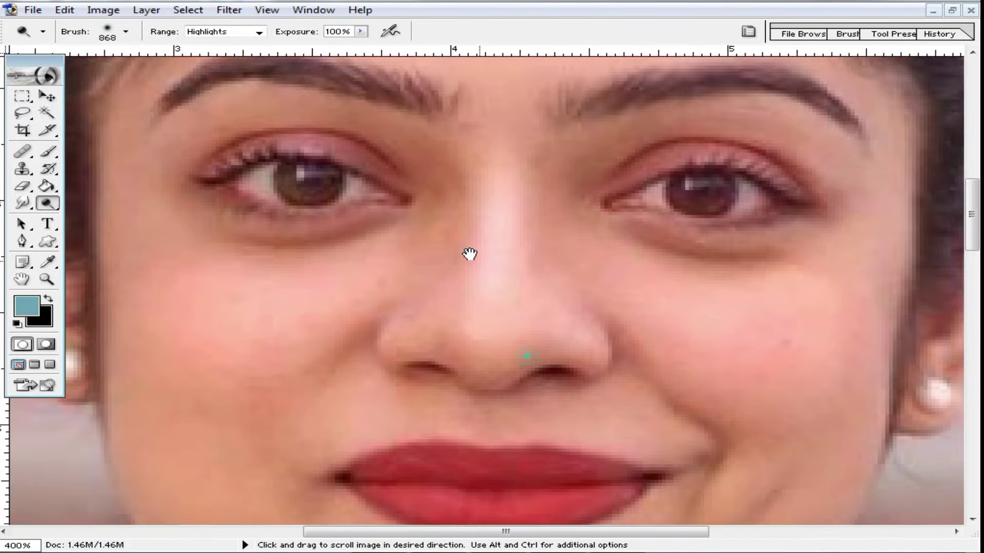
drag(580, 369, 605, 188)
drag(532, 311, 540, 217)
mouse_move(594, 441)
mouse_down()
mouse_move(617, 310)
mouse_move(514, 136)
mouse_up()
drag(564, 451, 589, 287)
drag(605, 471, 622, 285)
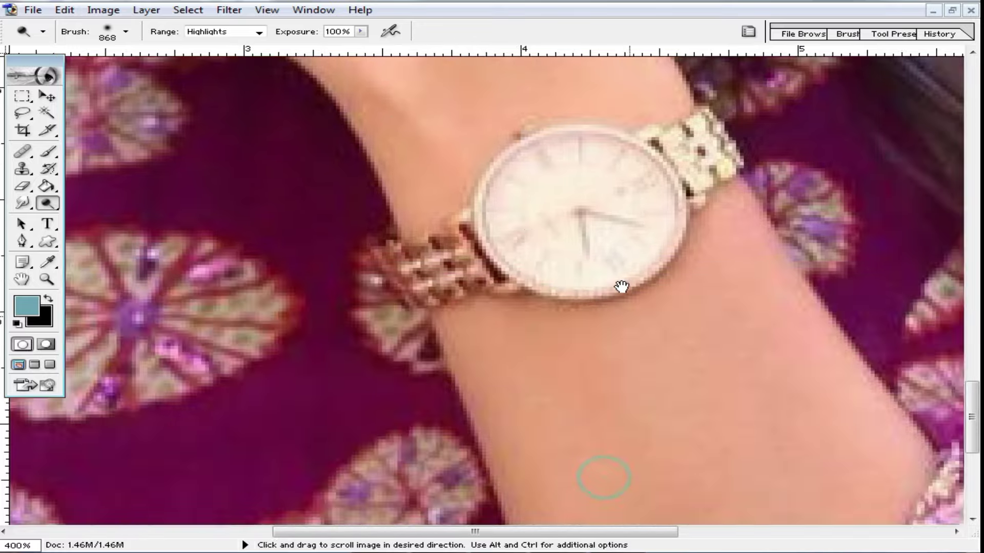
drag(622, 405, 459, 387)
ctrl+alt+click(516, 325)
key(ctrl+0)
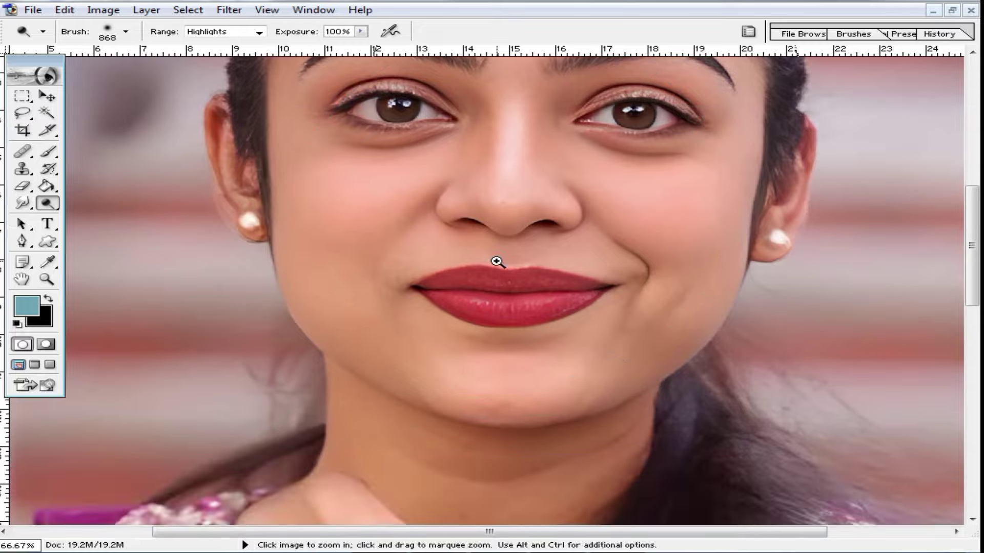
click(500, 258)
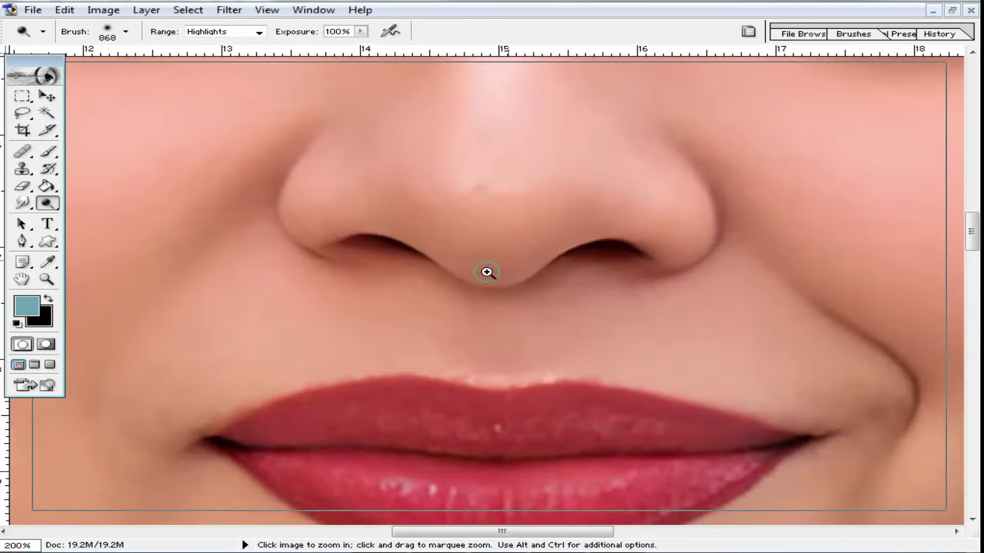
click(487, 271)
click(488, 270)
click(487, 272)
click(487, 273)
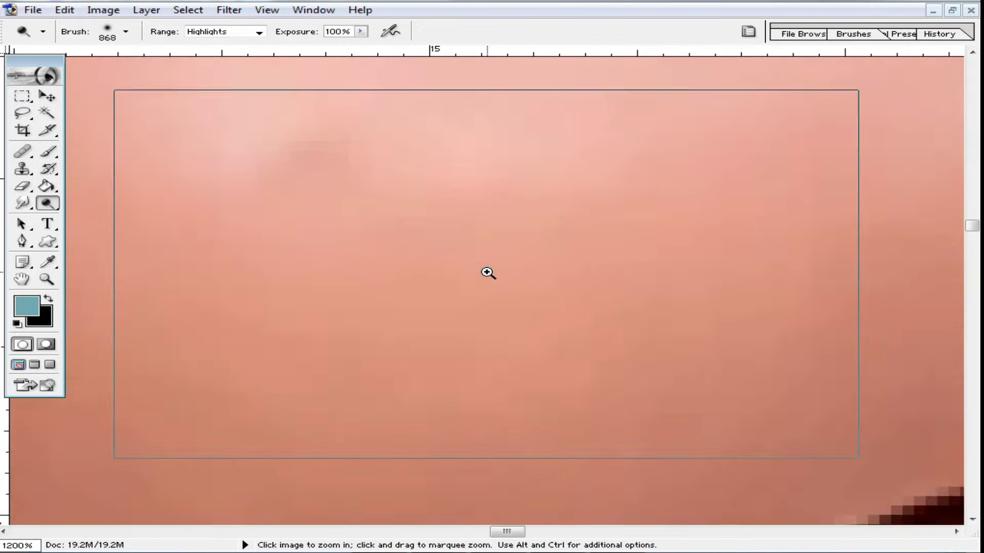
click(487, 272)
alt+click(487, 272)
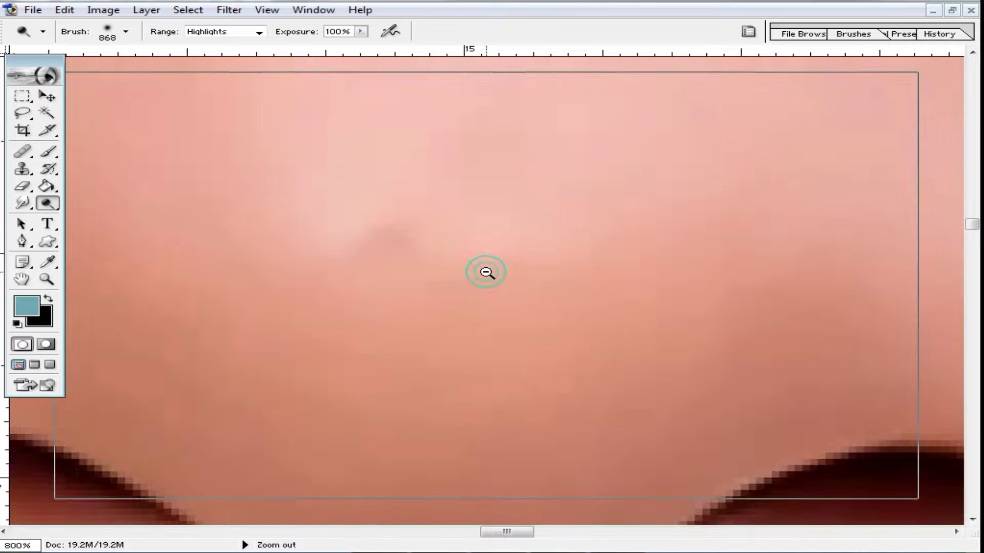
alt+click(487, 272)
alt+click(488, 273)
alt+click(488, 273)
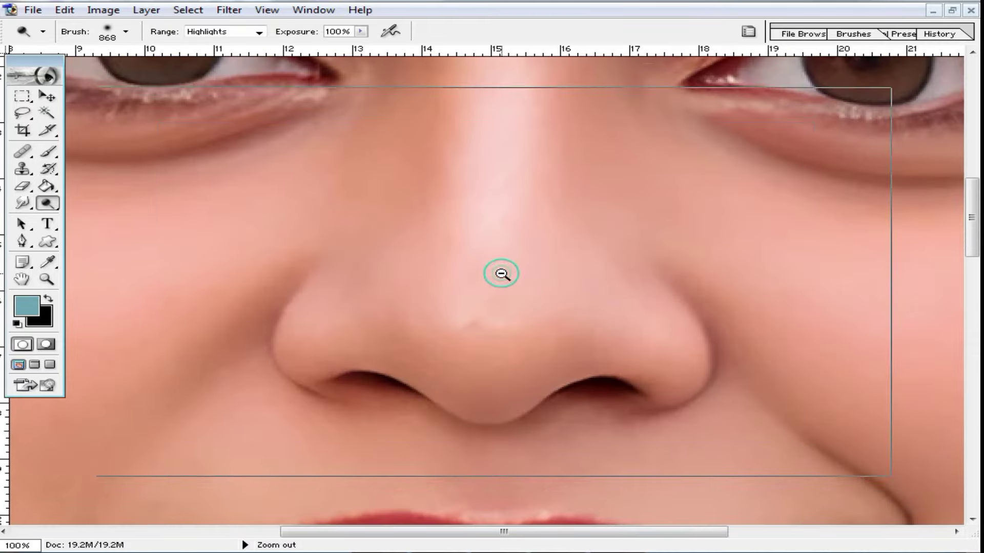
alt+click(487, 273)
alt+click(488, 272)
scroll(480, 332, down, 5)
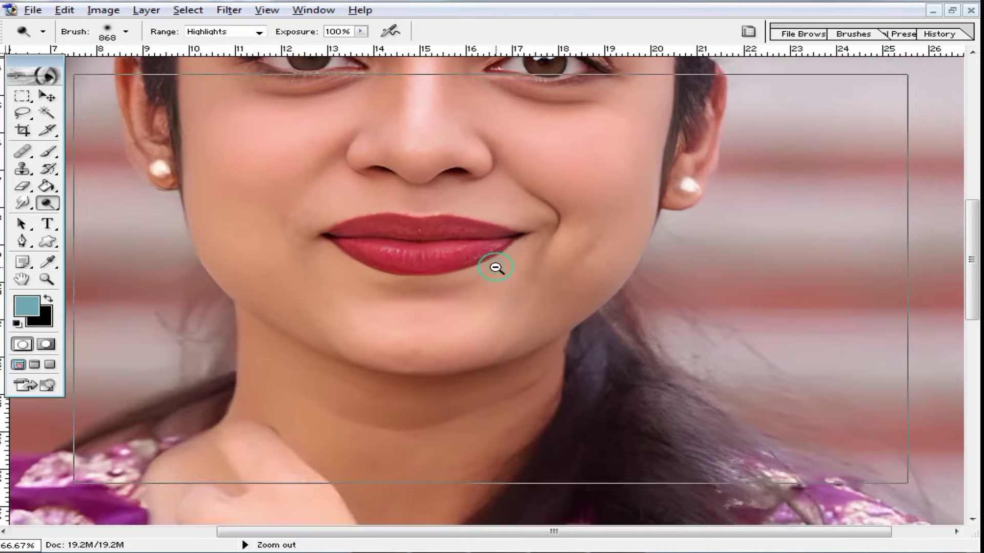
alt+click(494, 266)
key(ctrl+plus)
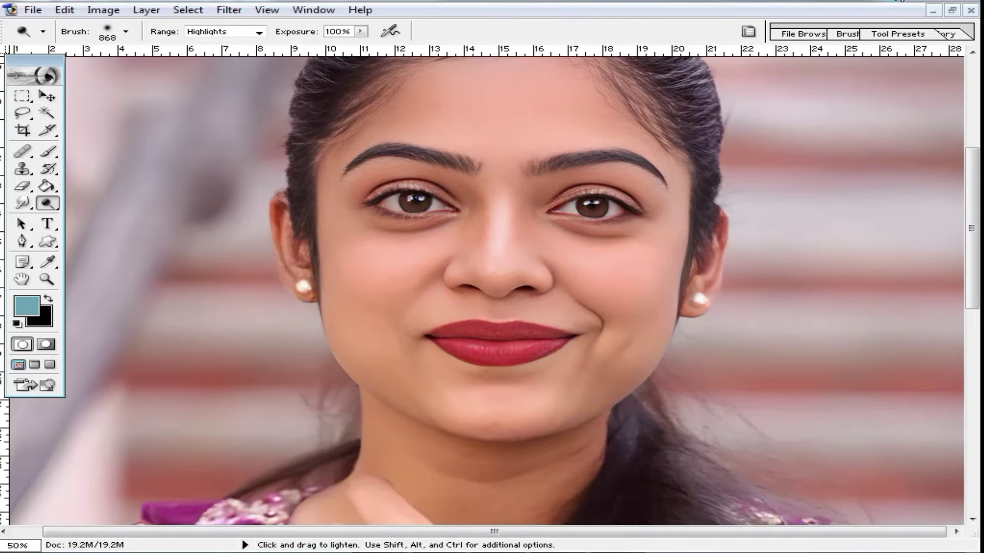
click(950, 12)
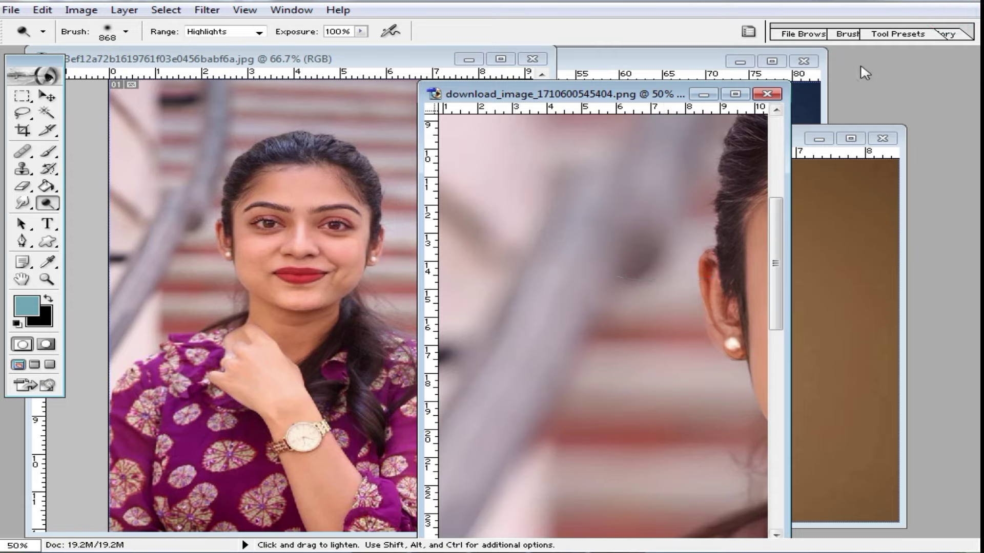
Bring DSC_2057.JPG forward, zoom on the girl's face, and maximise its window.
click(674, 78)
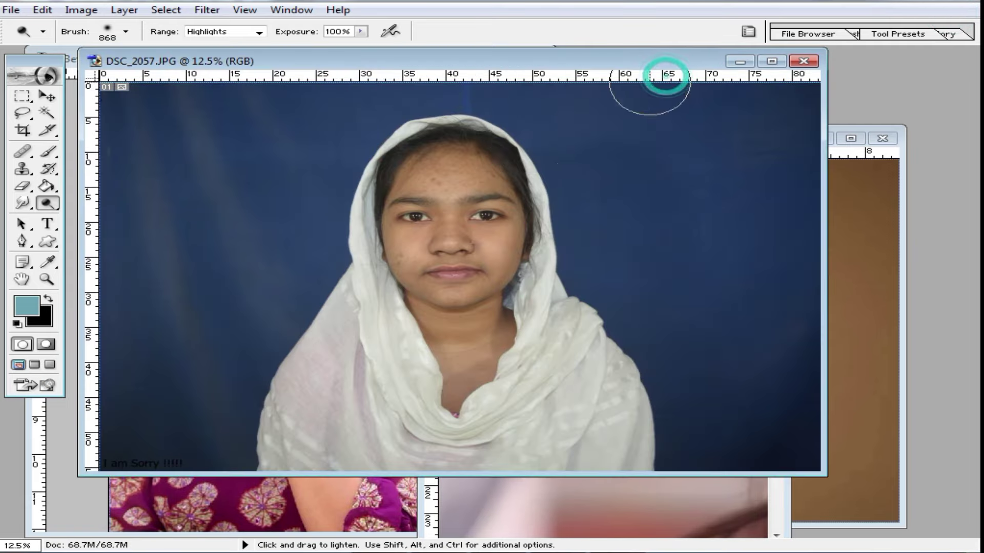
key(z)
click(478, 240)
click(533, 288)
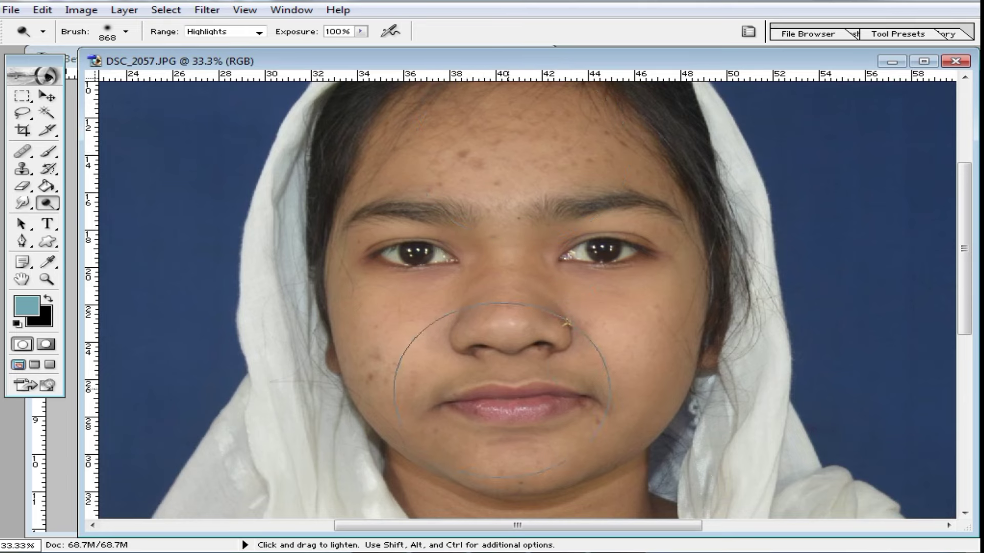
double_click(606, 59)
key(ctrl+alt+minus)
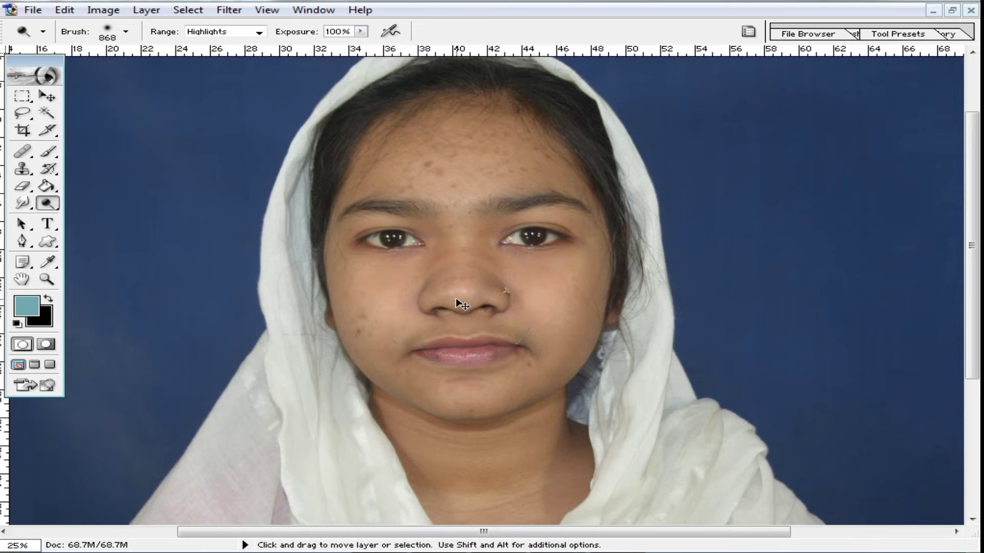
Brighten the DSC_2057 midtones with an RGB Curves adjustment.
key(ctrl+m)
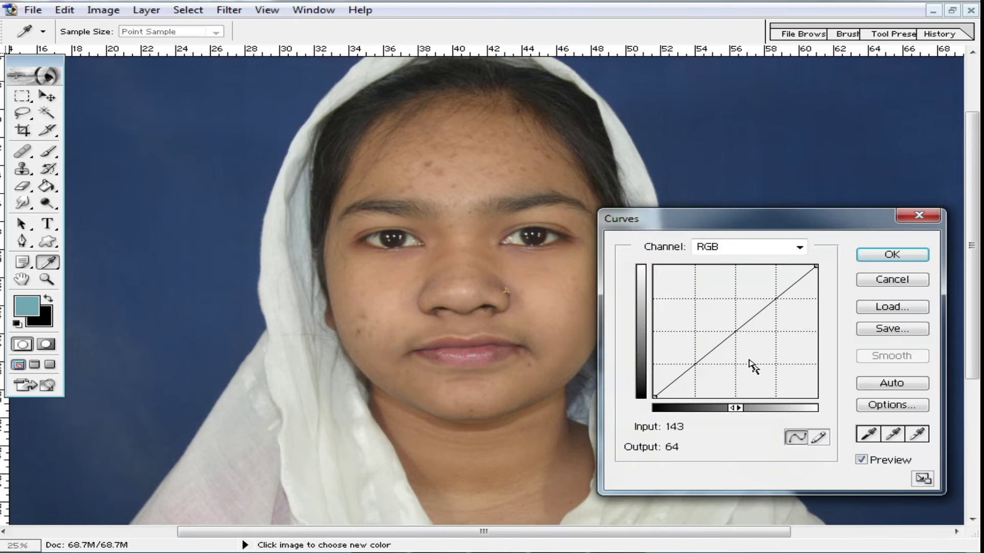
drag(733, 329, 726, 322)
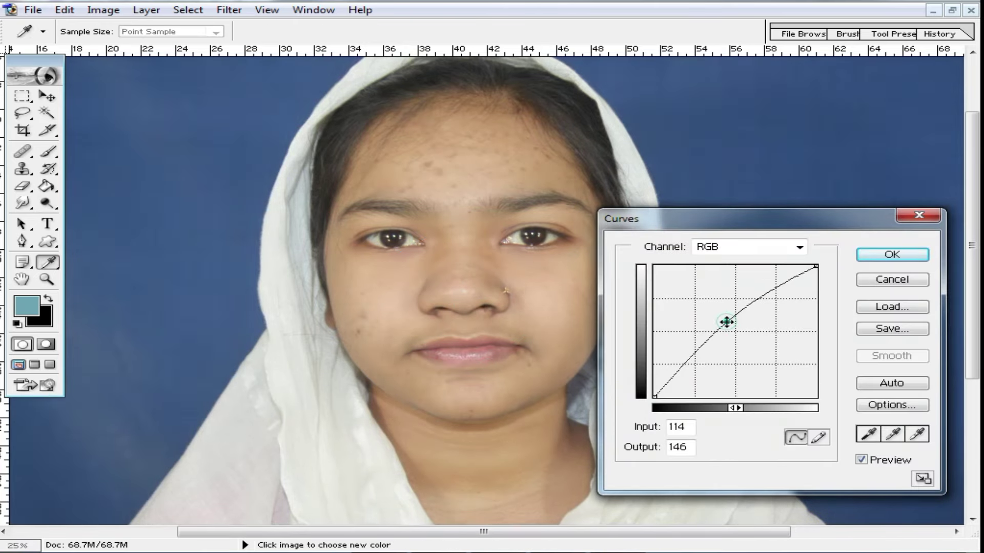
click(892, 254)
key(o)
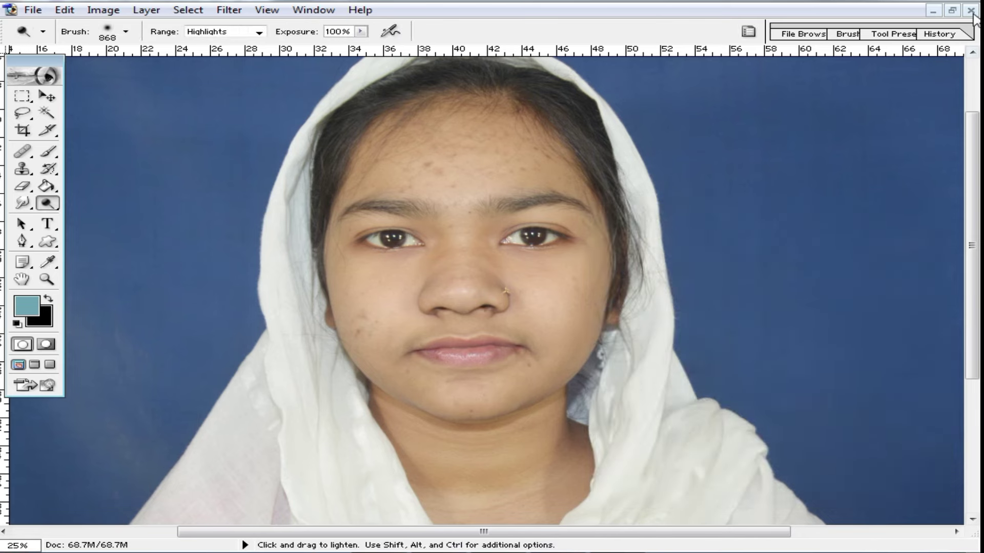
Close the photo, saving it as a JPEG at Quality 12 Maximum.
click(972, 12)
click(391, 213)
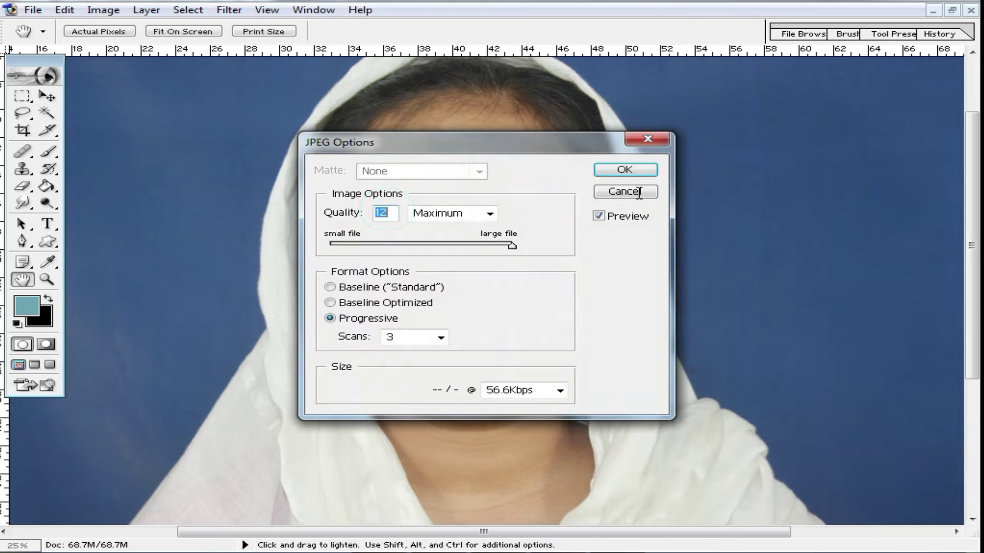
click(644, 171)
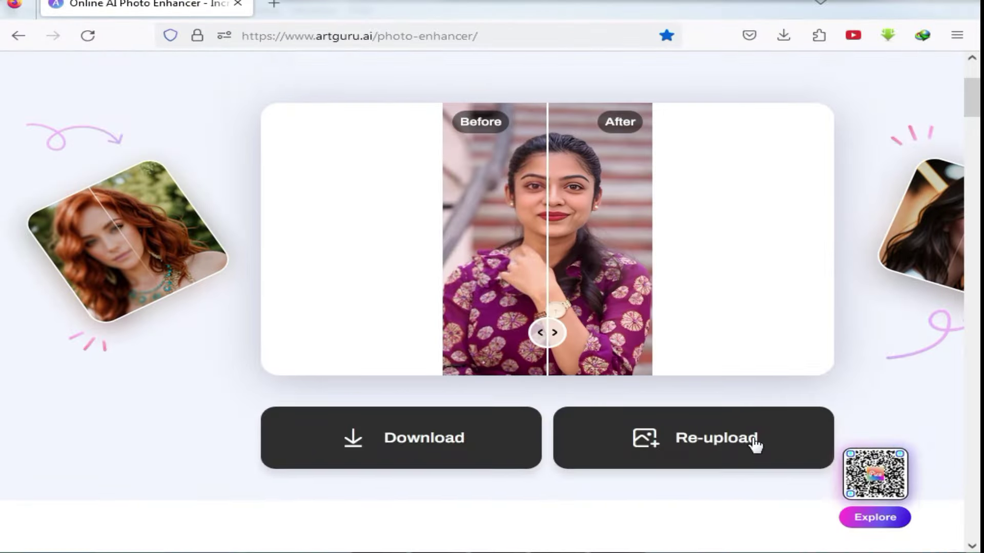
Re-upload DSC_2057 and download the enhanced download_image_1710600686184.png.
scroll(662, 317, up, 3)
scroll(634, 310, down, 1)
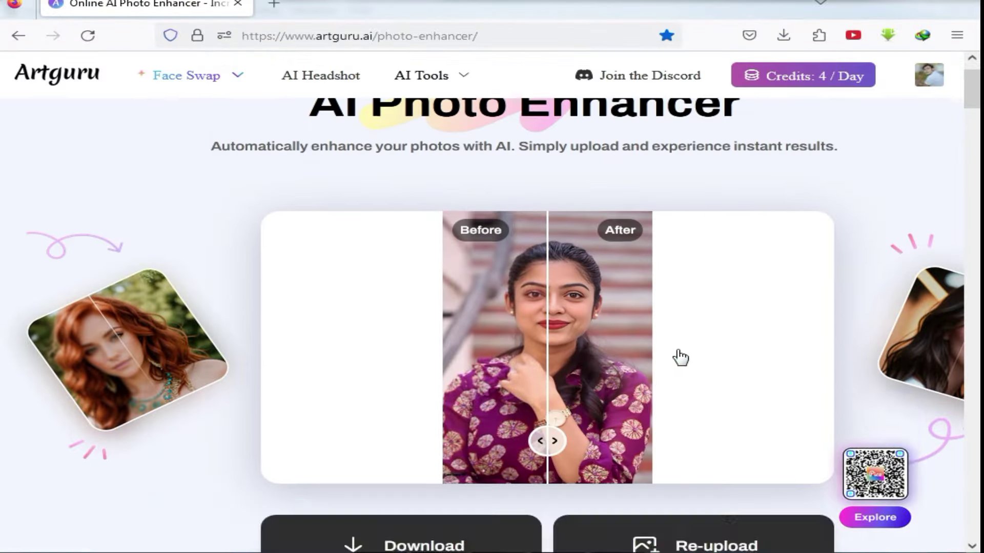
scroll(682, 356, down, 5)
scroll(568, 297, up, 5)
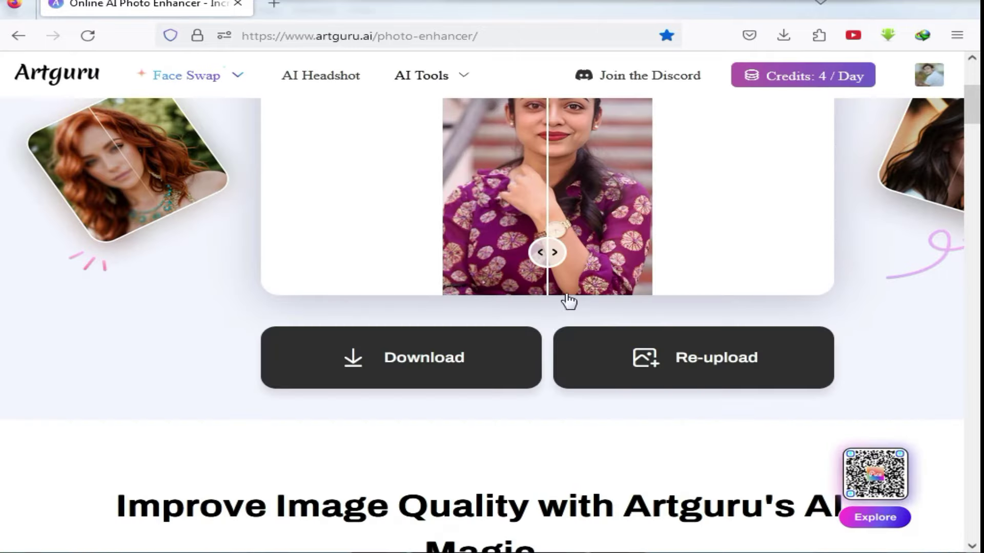
click(742, 361)
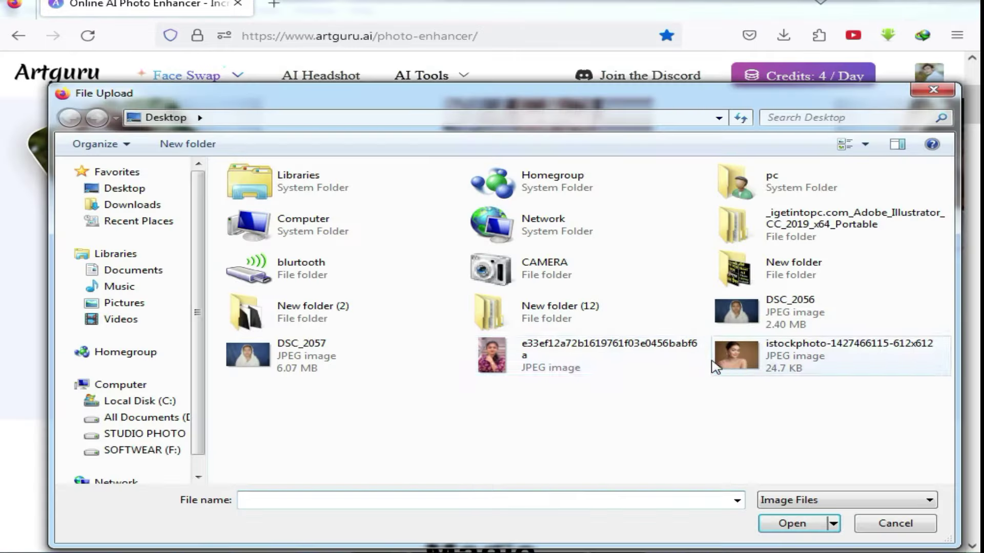
double_click(258, 353)
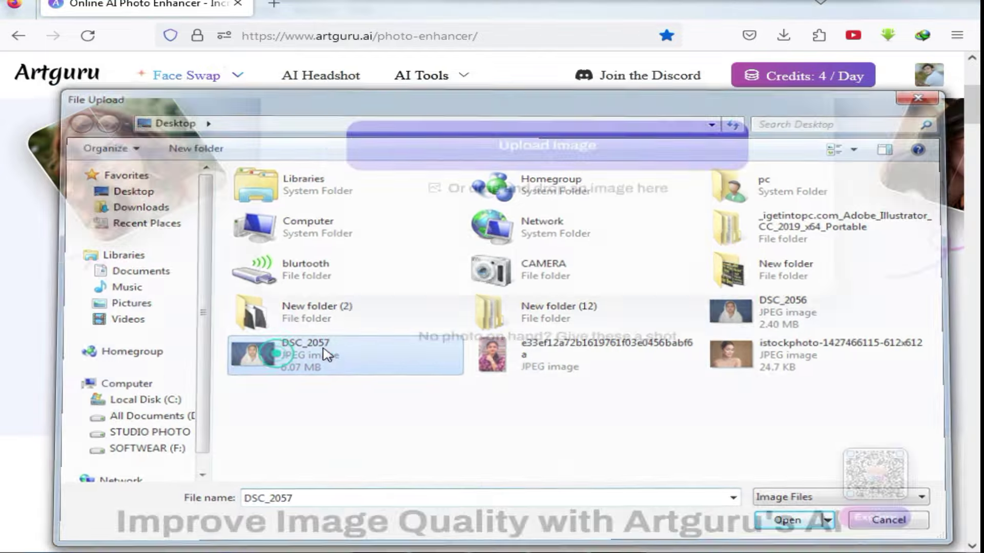
scroll(767, 375, up, 3)
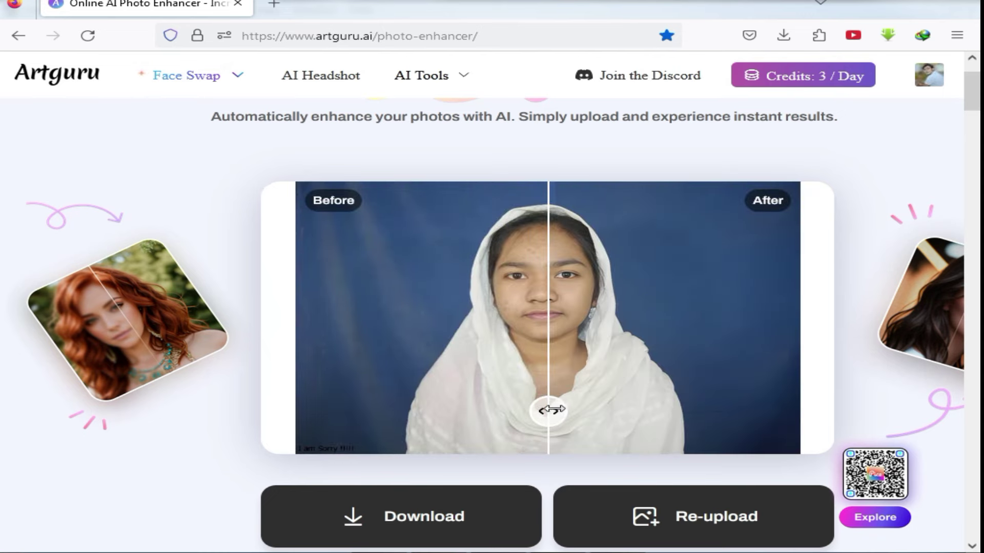
click(440, 521)
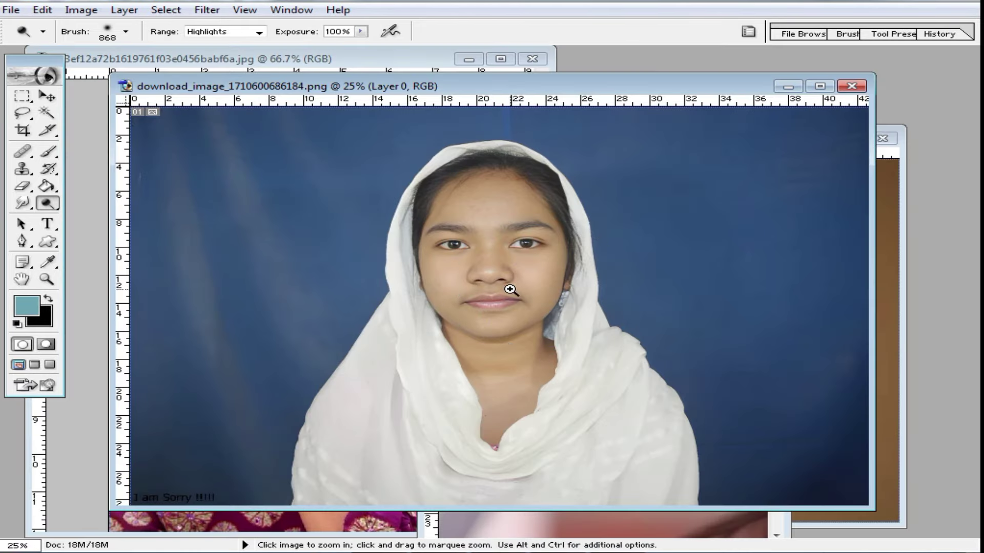
Zoom into the enhanced portrait's face, panning over forehead, nose and lips.
click(488, 273)
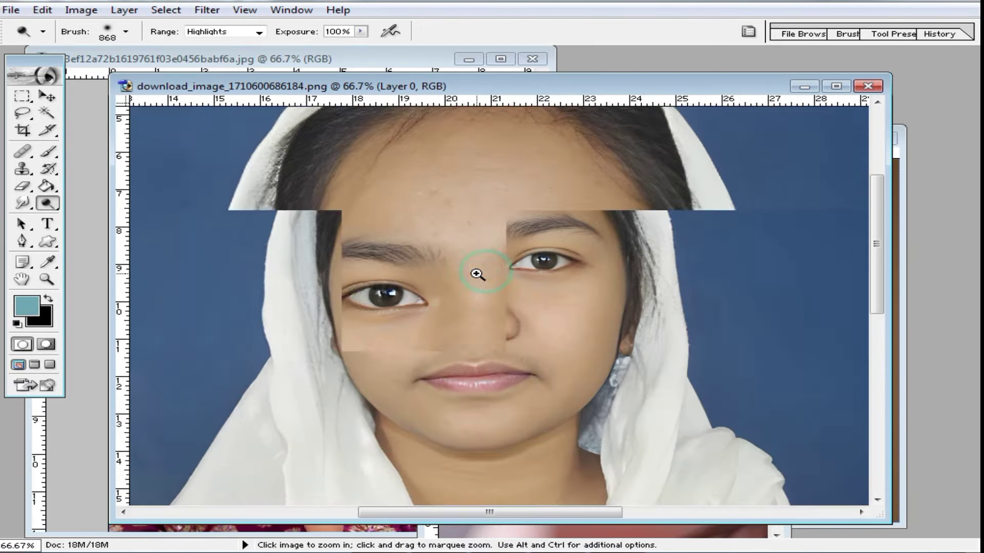
click(478, 277)
drag(478, 260, 482, 313)
drag(514, 445, 533, 176)
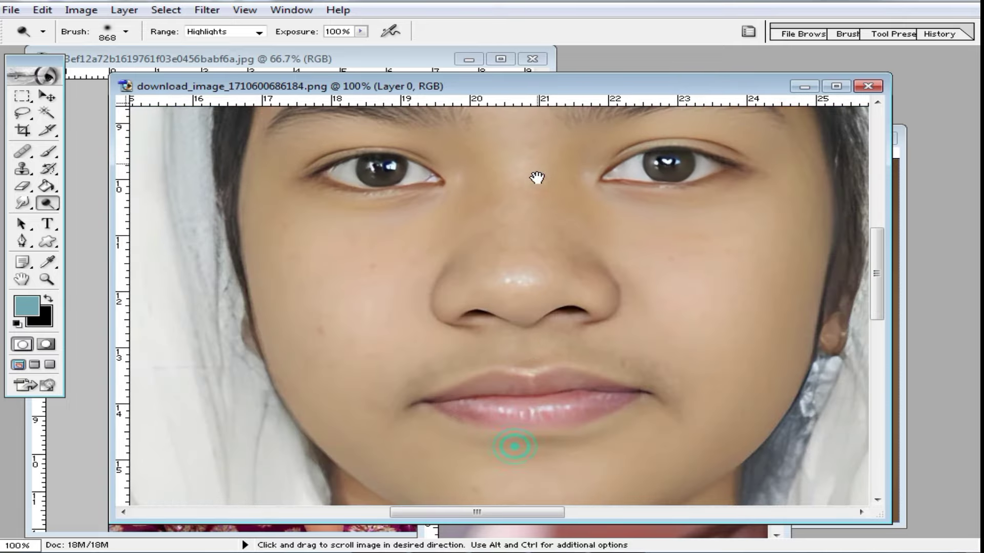
drag(534, 359, 547, 294)
Move the portrait windows aside to clear the workspace.
drag(611, 88, 713, 254)
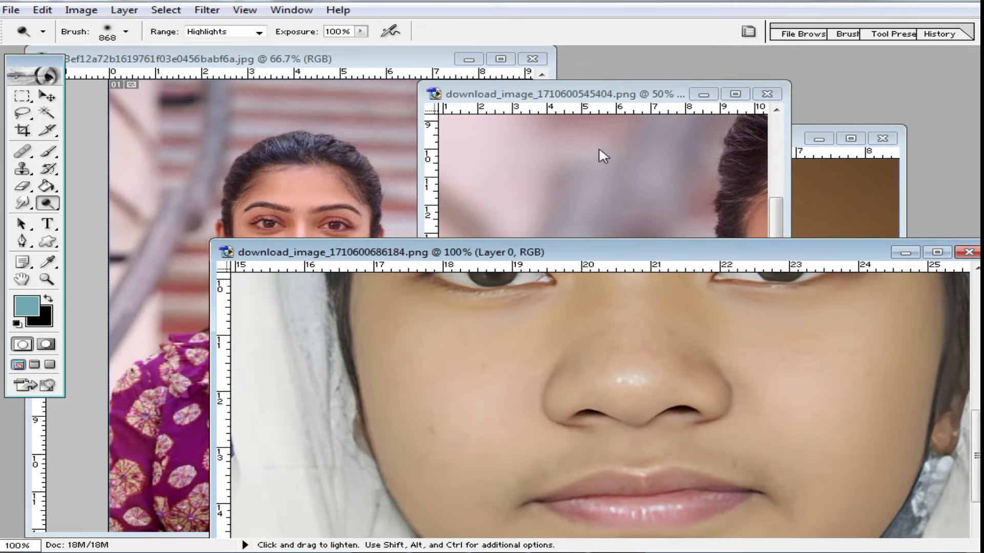
click(594, 147)
drag(658, 97, 183, 108)
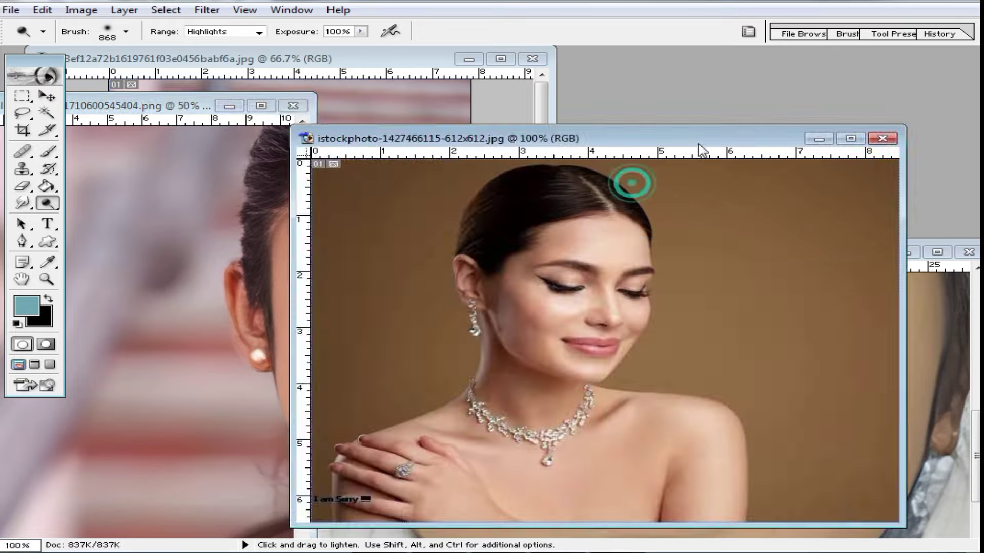
drag(633, 137, 77, 235)
Open DSC_2057 from the Desktop through the Open dialog.
double_click(669, 160)
click(659, 311)
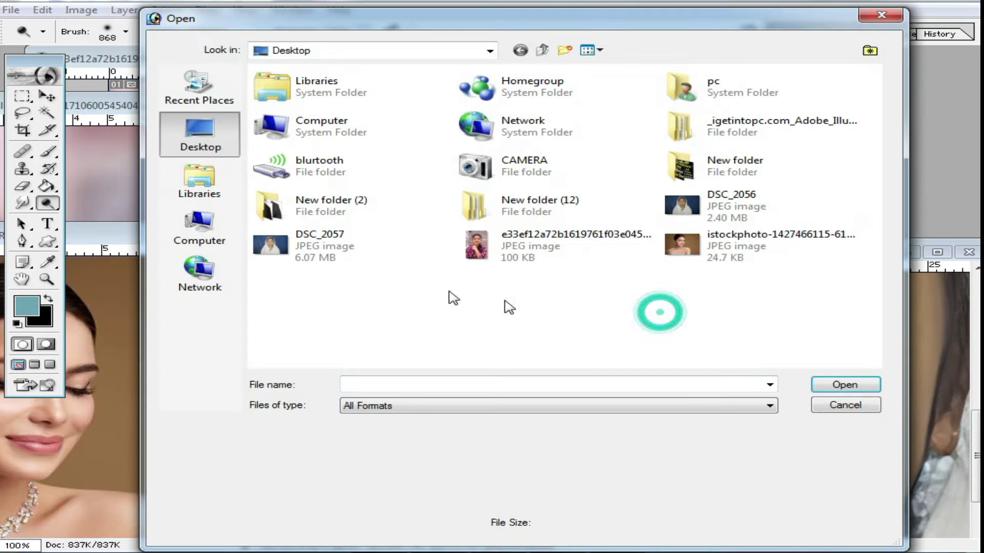
click(321, 250)
double_click(321, 250)
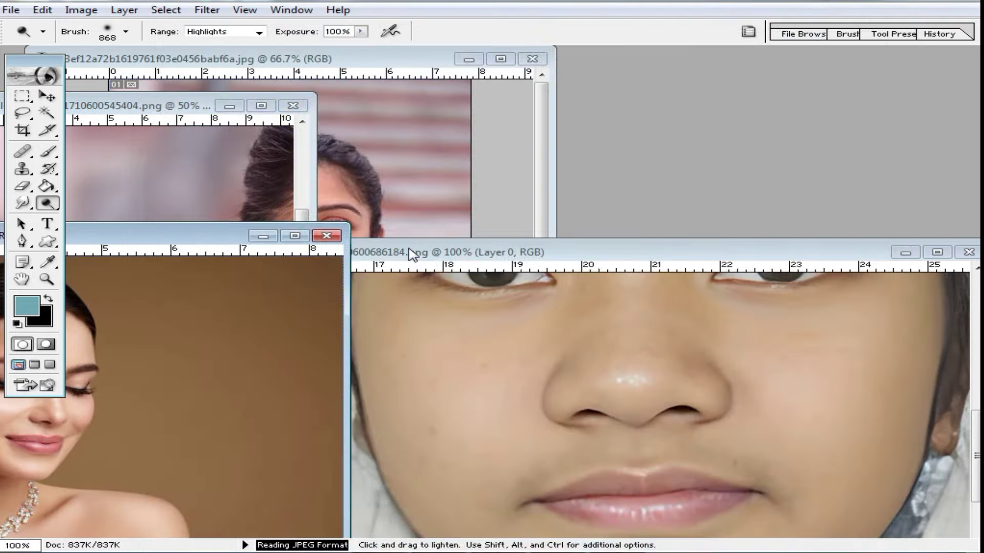
Zoom into the original DSC_2057 face down to the nose bridge and pan across it.
ctrl+click(231, 286)
ctrl+click(237, 229)
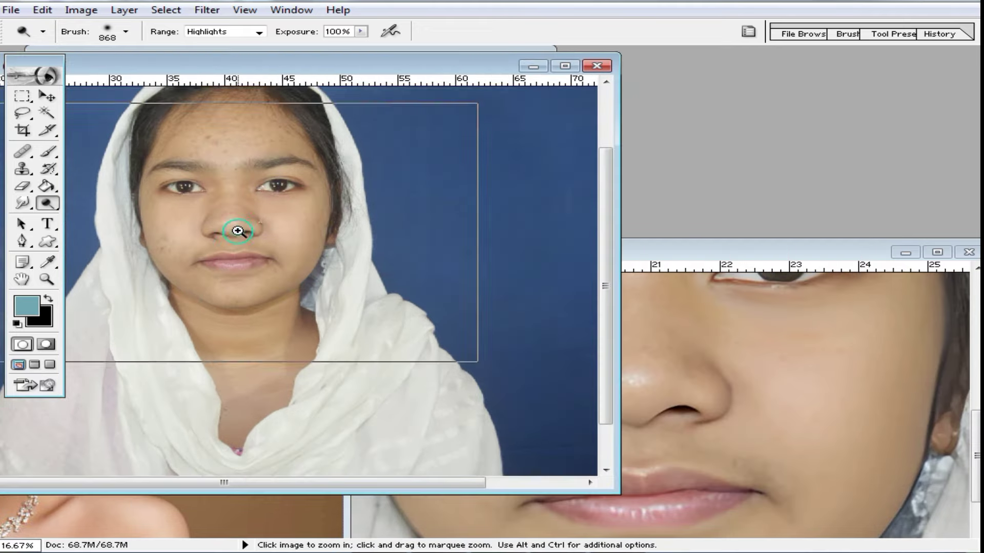
ctrl+click(276, 224)
ctrl+click(248, 268)
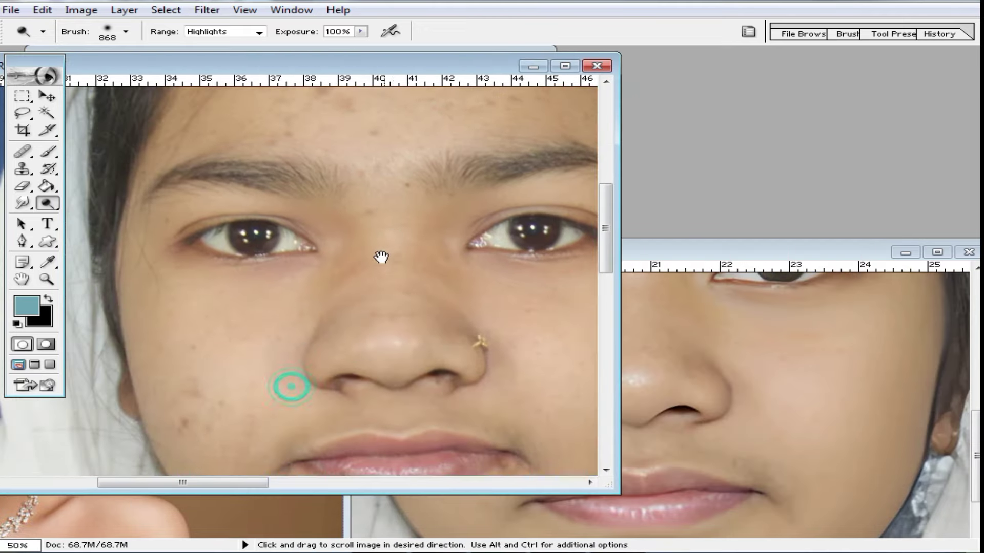
ctrl+click(348, 247)
drag(349, 247, 443, 252)
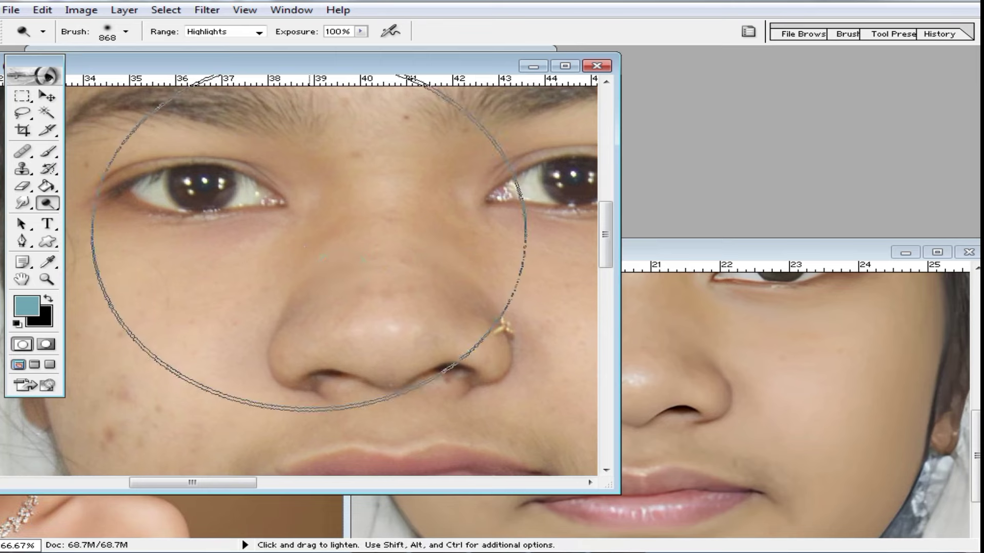
Bring the enhanced portrait forward, reposition its window, and pan to the forehead.
click(751, 251)
drag(752, 254, 703, 129)
drag(644, 293, 646, 345)
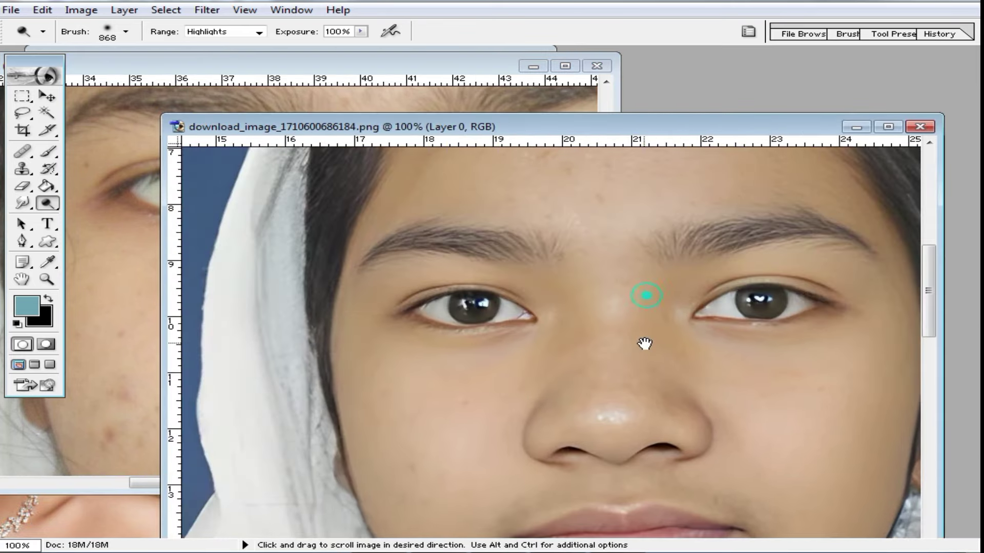
drag(644, 259, 644, 342)
drag(611, 272, 589, 401)
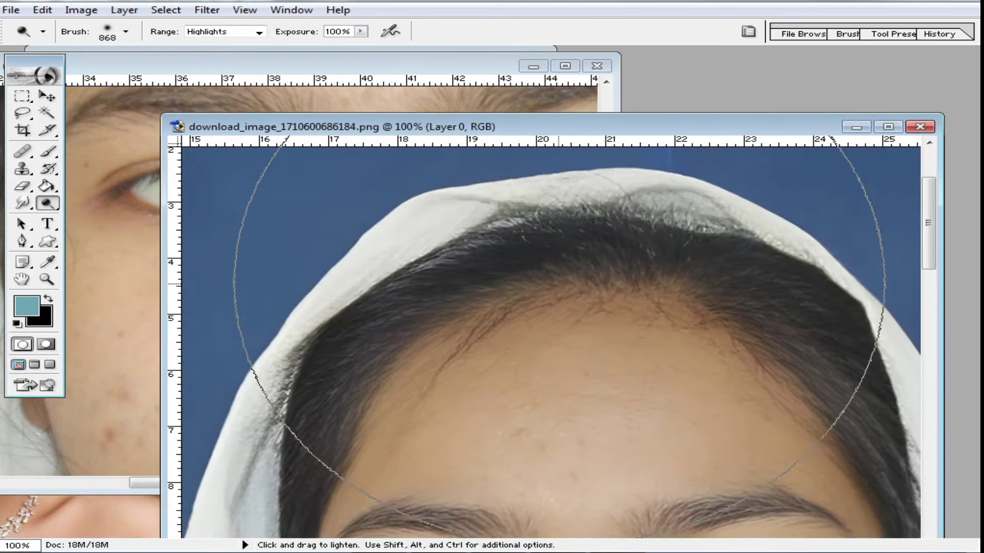
Pan over the enhanced eyes, lips and chin, then zoom out on both faces.
drag(600, 461, 598, 290)
drag(636, 425, 583, 343)
drag(640, 292, 677, 257)
mouse_move(599, 522)
mouse_down()
mouse_move(602, 299)
mouse_move(670, 378)
mouse_up()
click(620, 342)
alt+click(652, 308)
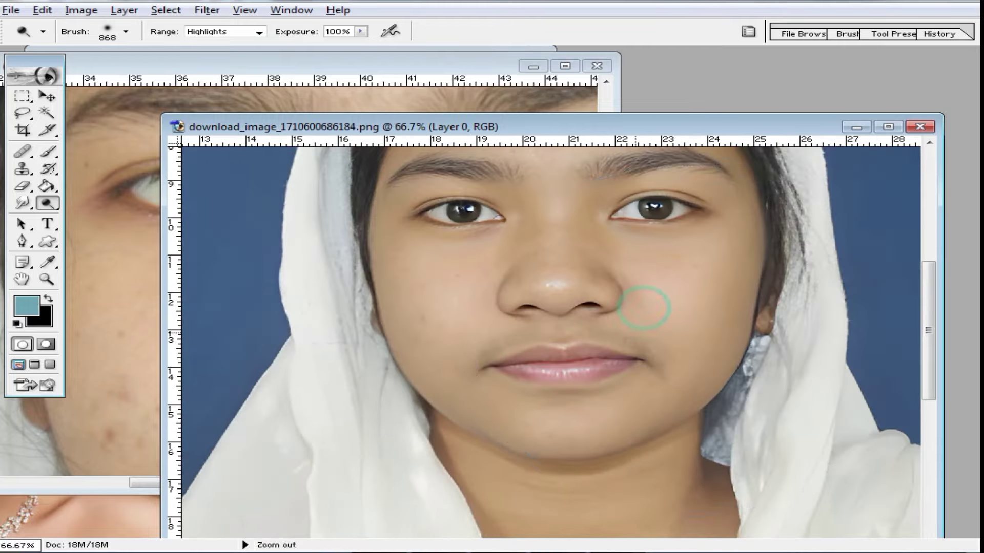
click(132, 296)
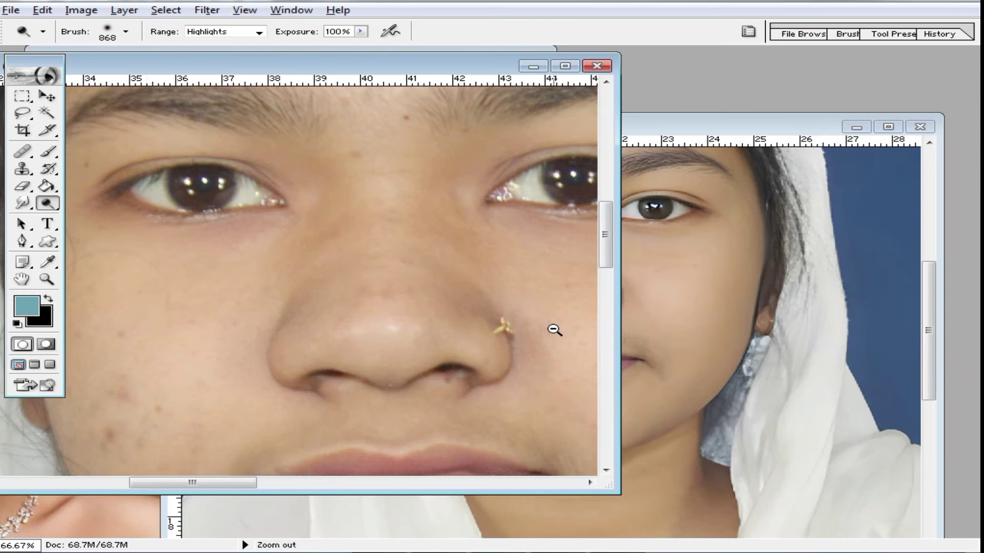
alt+click(554, 329)
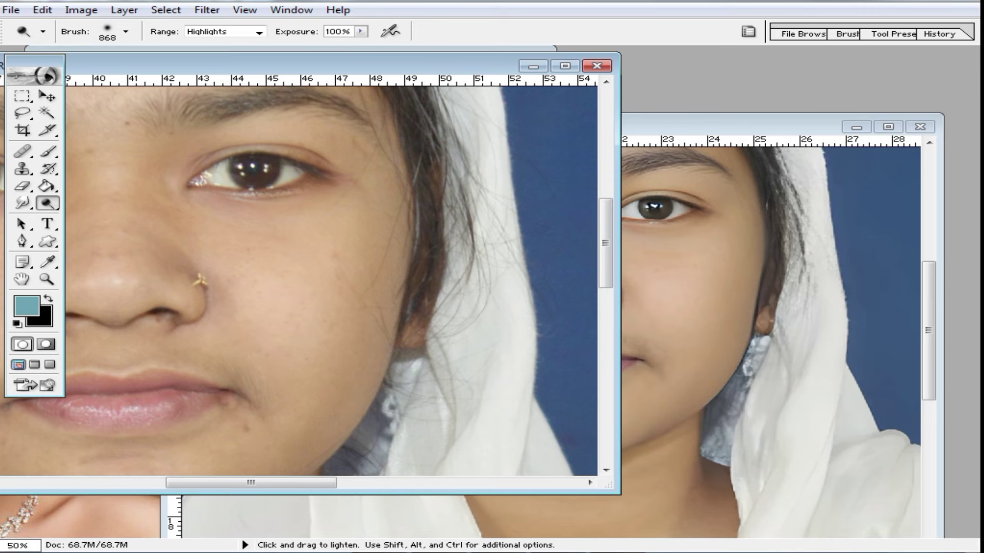
Close the enhanced headscarf portrait, move the stock photo aside, and maximise the 545404 portrait.
click(919, 127)
drag(214, 238, 908, 301)
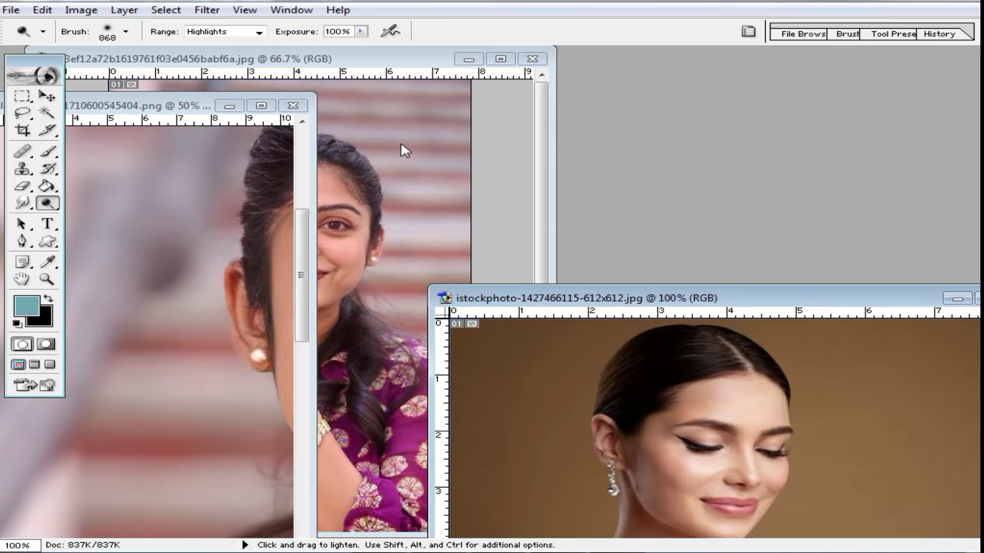
drag(162, 108, 512, 114)
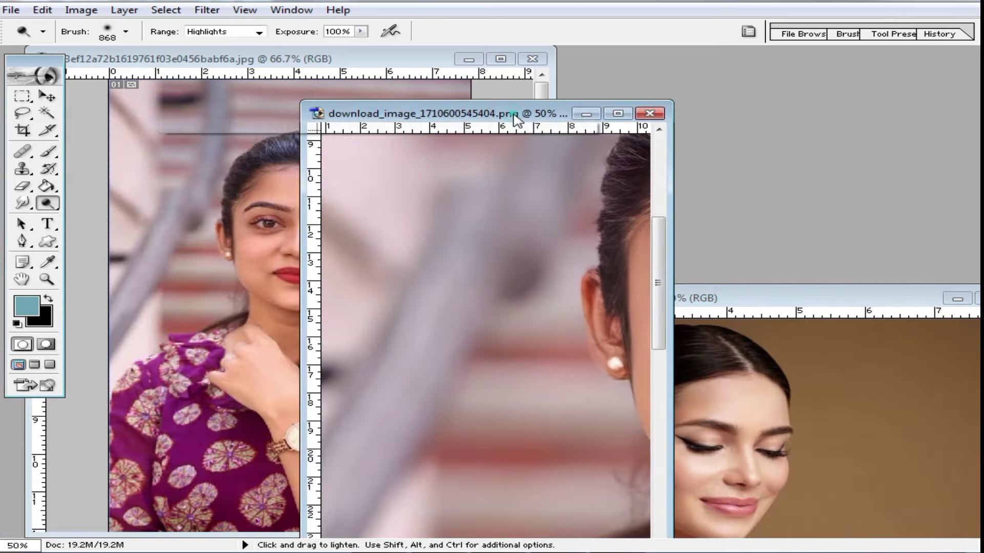
double_click(512, 114)
Zoom into the purple-dress portrait's eyes and nose, then zoom out to the entire image.
ctrl+click(505, 285)
drag(493, 233, 549, 493)
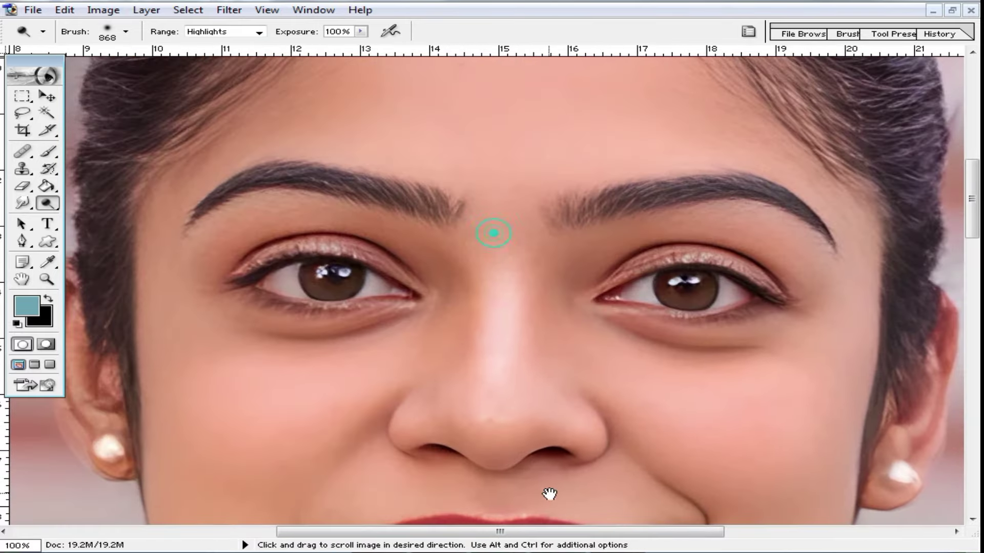
alt+click(535, 325)
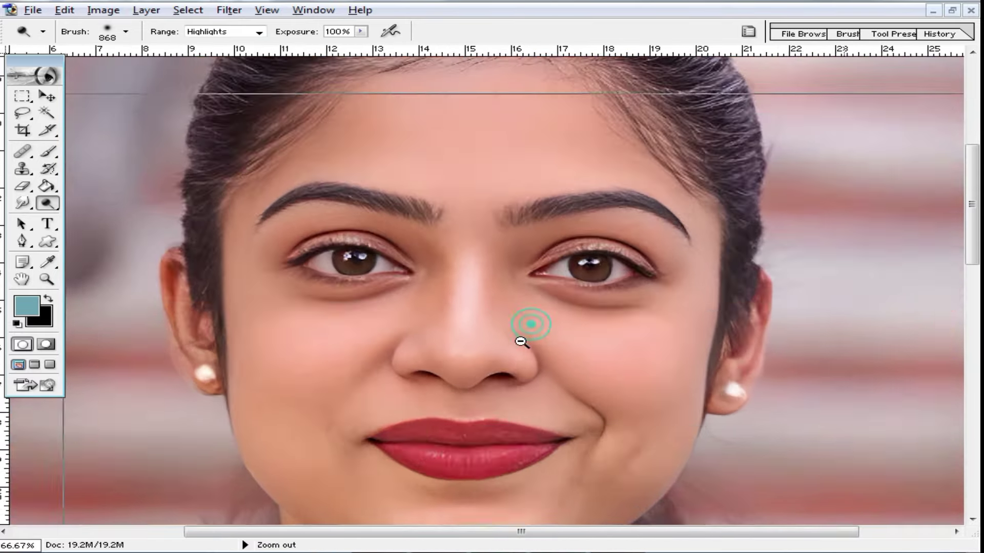
alt+click(523, 365)
scroll(602, 277, up, 3)
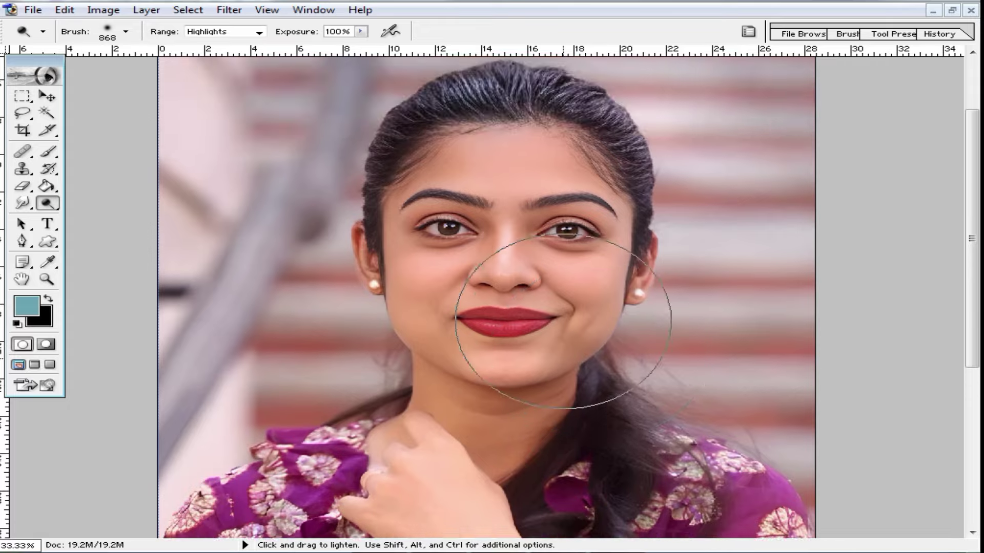
alt+click(605, 303)
Zoom in on the portrait's face, closer on the nose and lips, then back out to the whole face.
scroll(449, 443, down, 3)
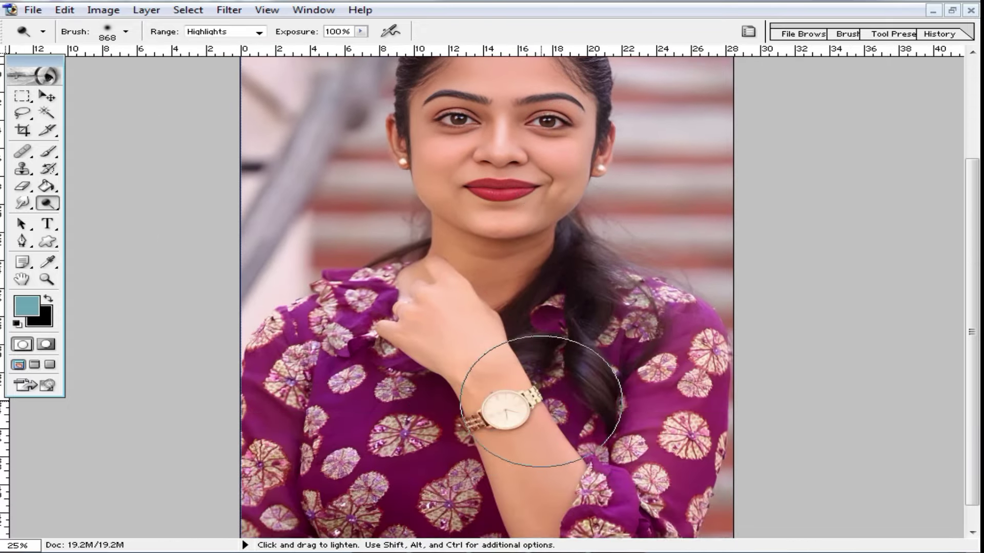
scroll(527, 318, up, 5)
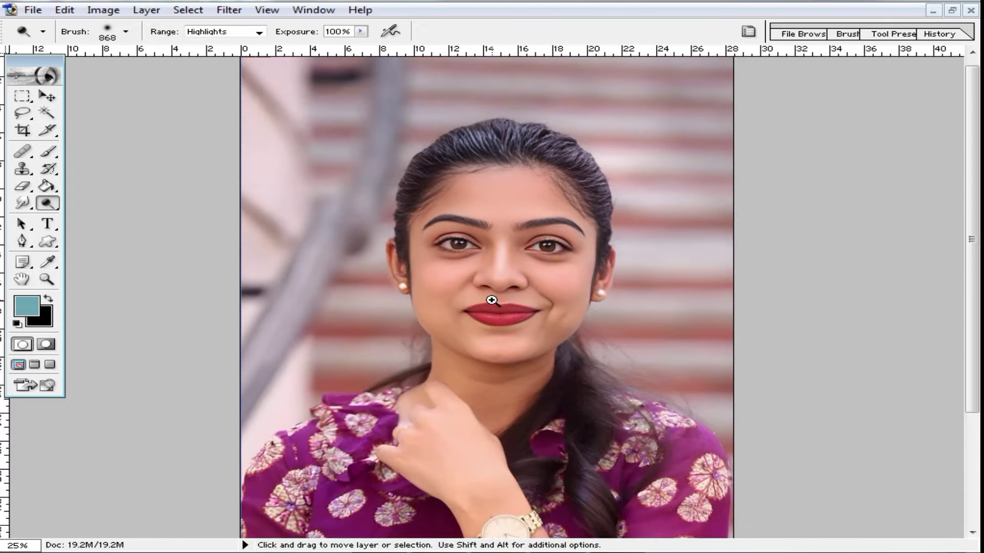
ctrl+click(500, 287)
ctrl+click(494, 300)
scroll(487, 344, up, 2)
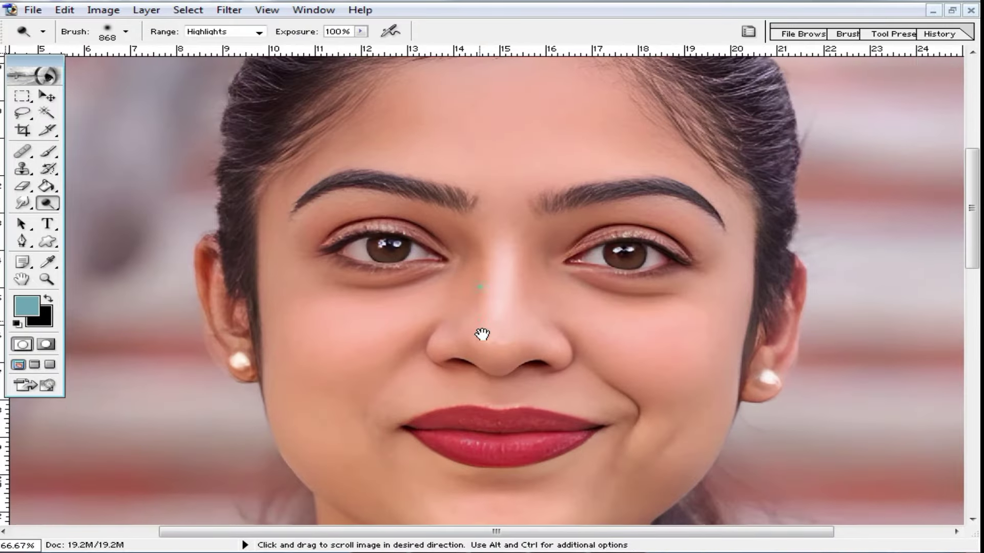
ctrl+click(462, 307)
ctrl+click(468, 327)
ctrl+alt+click(520, 328)
ctrl+alt+click(520, 328)
ctrl+alt+click(520, 328)
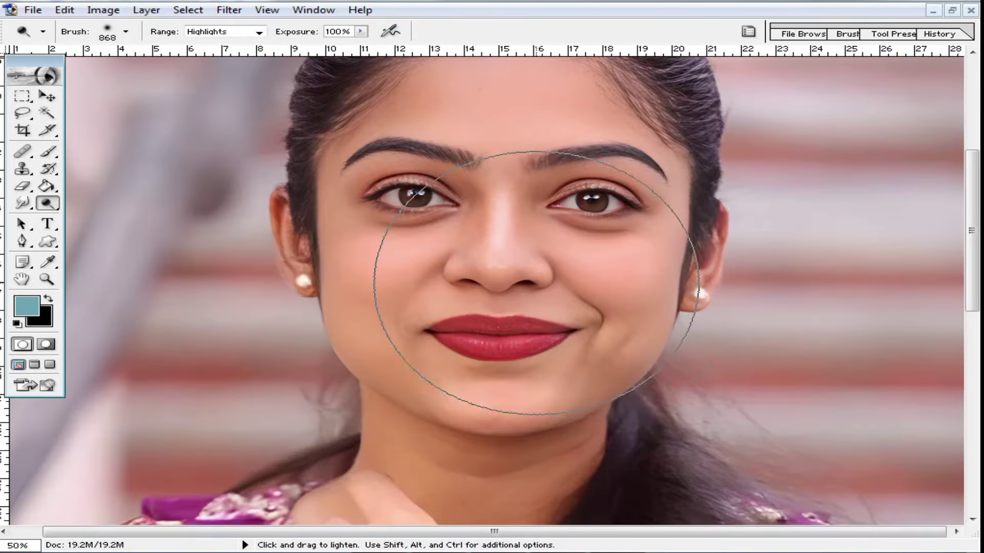
key(ctrl+b)
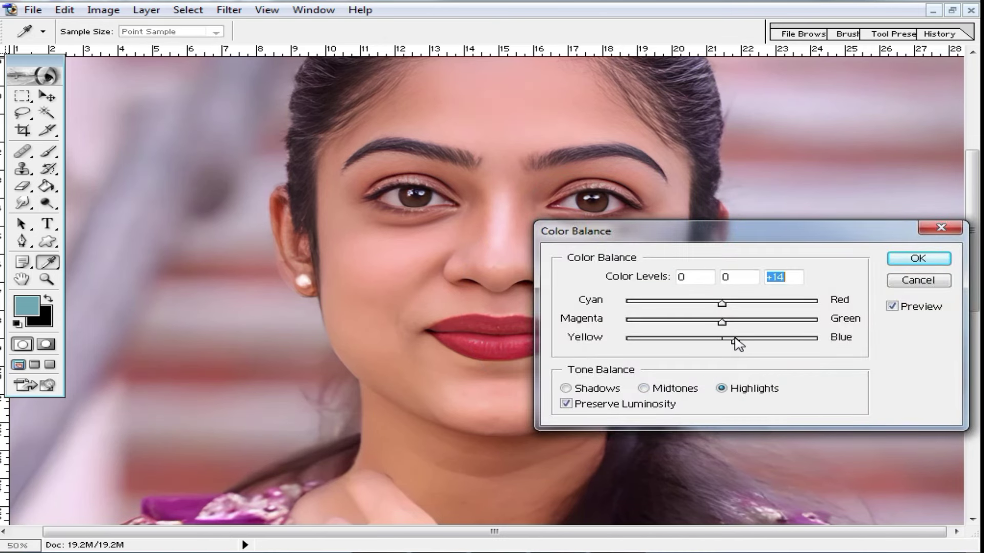
Apply a Highlights colour balance of Cyan–Red −23 and Yellow–Blue +14.
drag(712, 303, 701, 303)
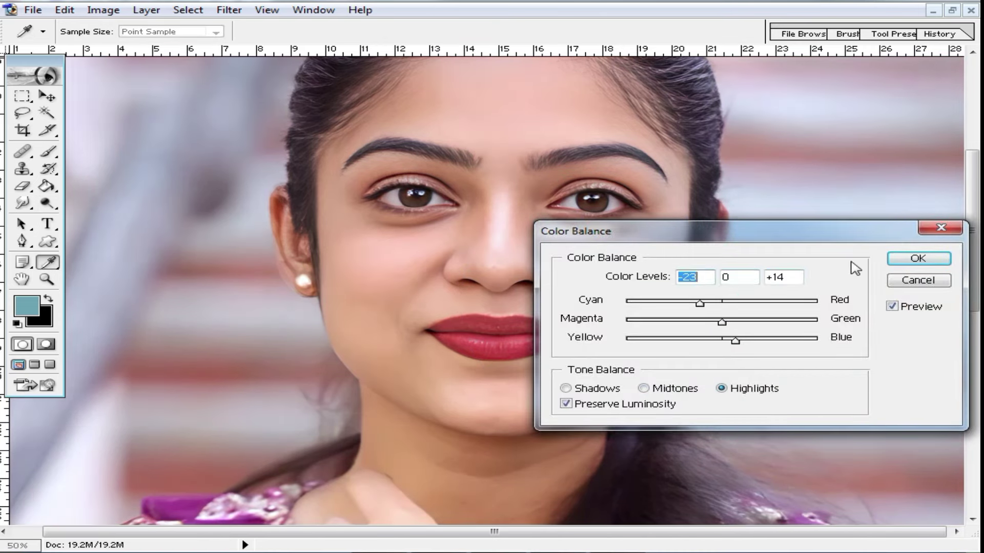
click(904, 259)
key(ctrl+minus)
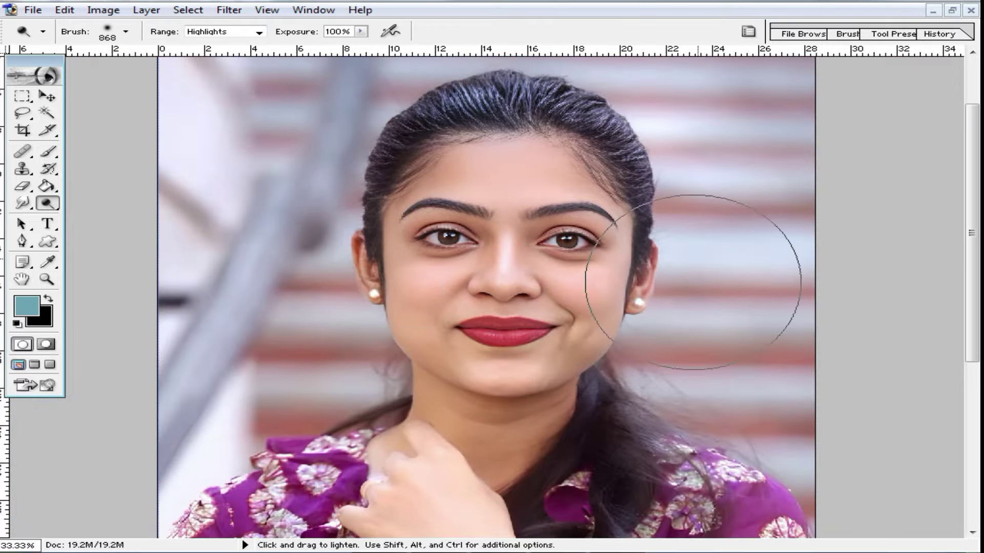
Zoom out to the whole portrait and bring up the Image > Adjustments list.
key(alt)
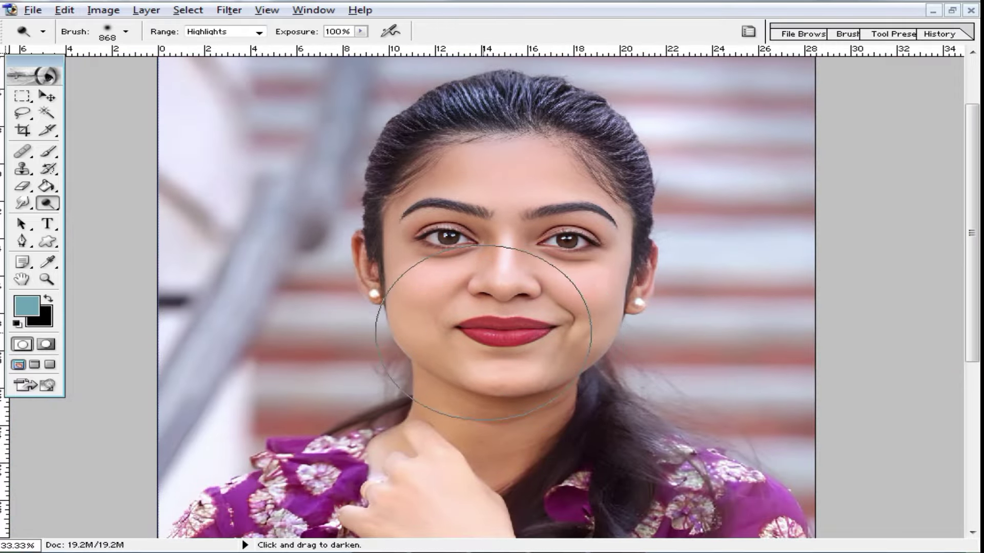
key(ctrl+minus)
click(102, 10)
click(169, 52)
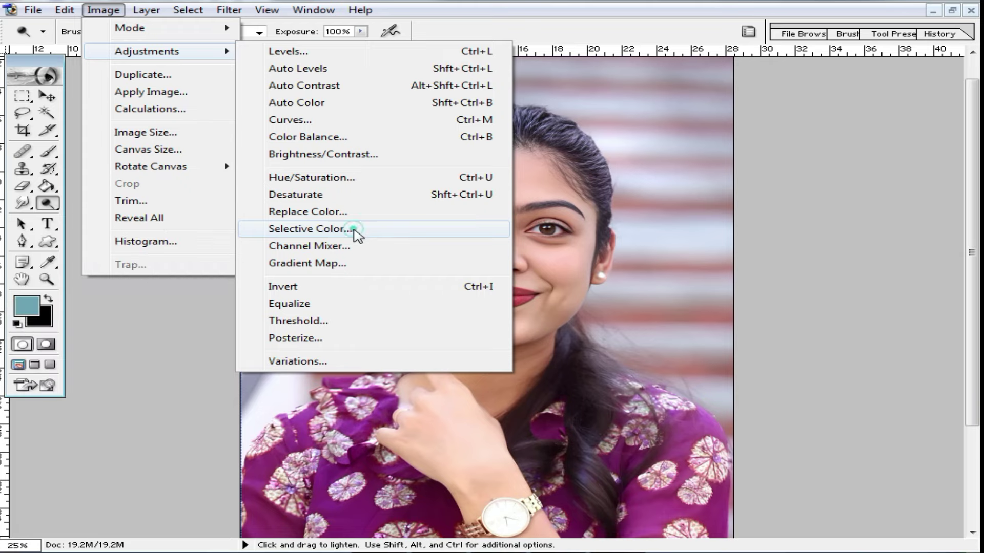
Apply Selective Color with the Blacks range's Black amount raised to +28.
click(353, 230)
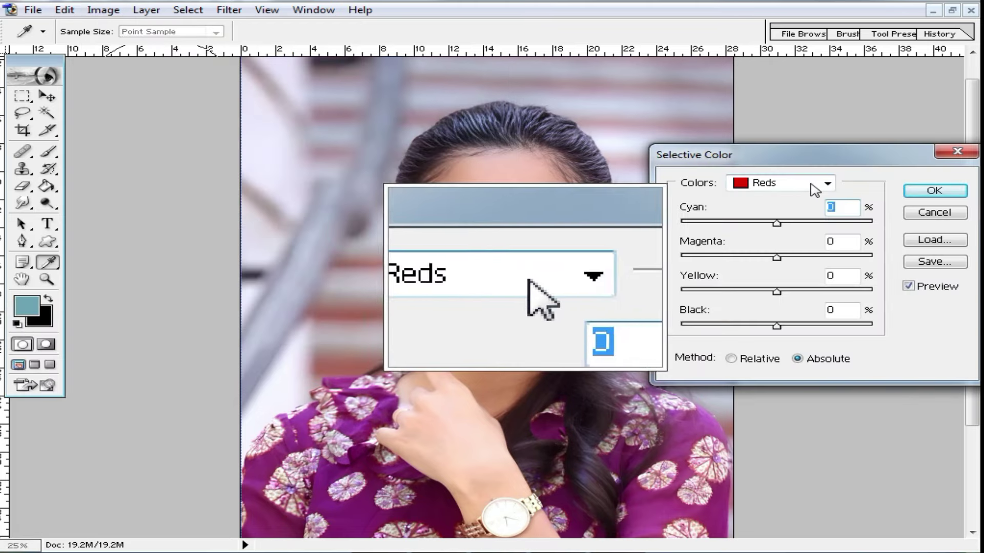
click(827, 183)
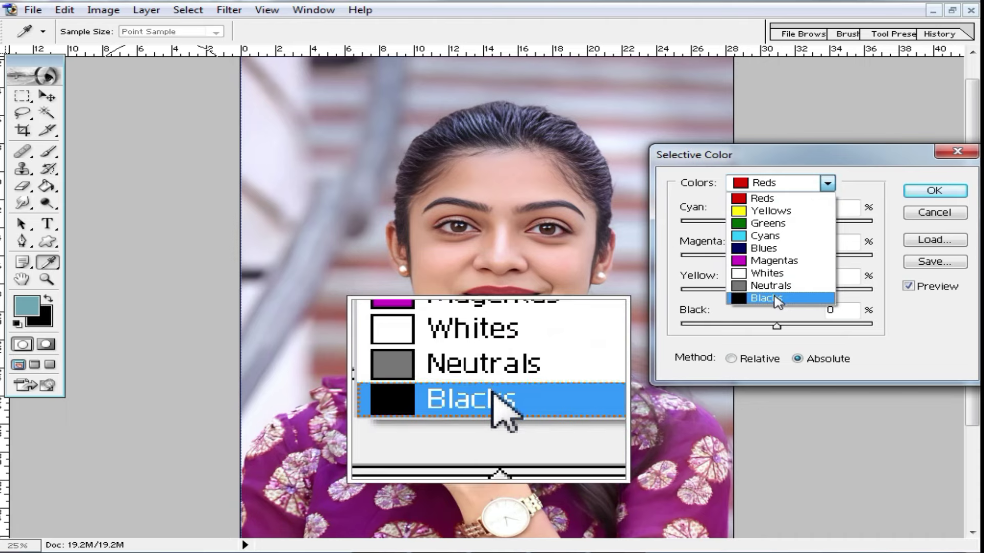
click(776, 298)
drag(777, 326, 808, 340)
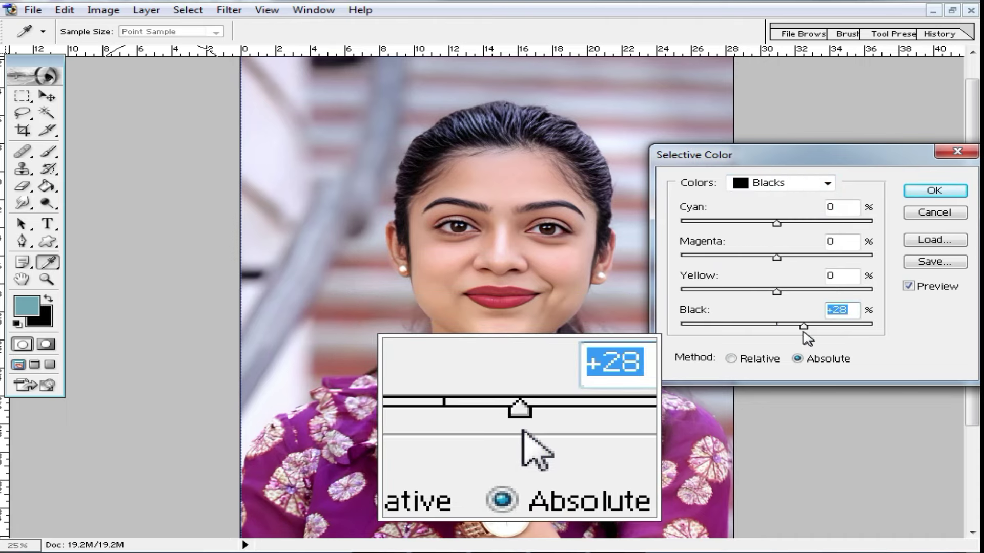
click(935, 192)
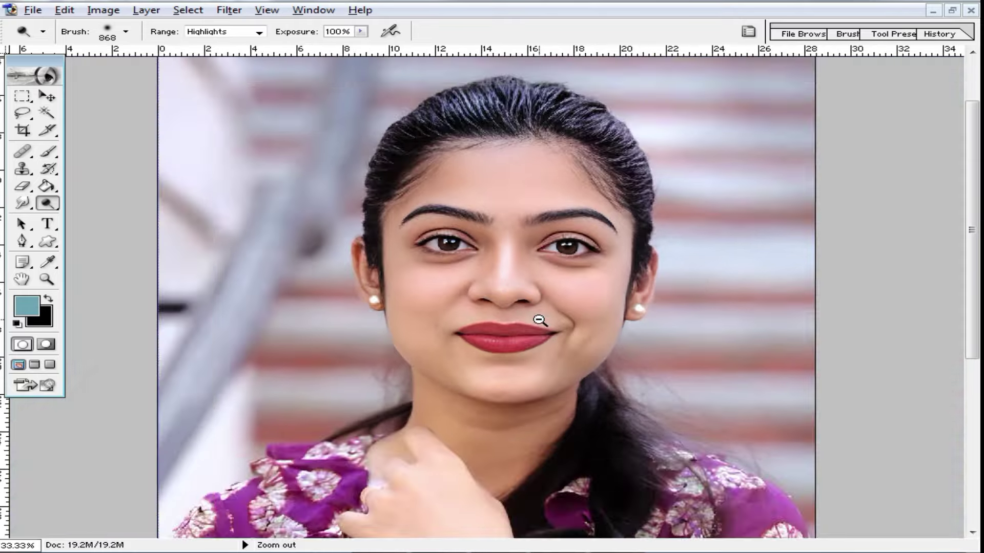
scroll(539, 318, up, 1)
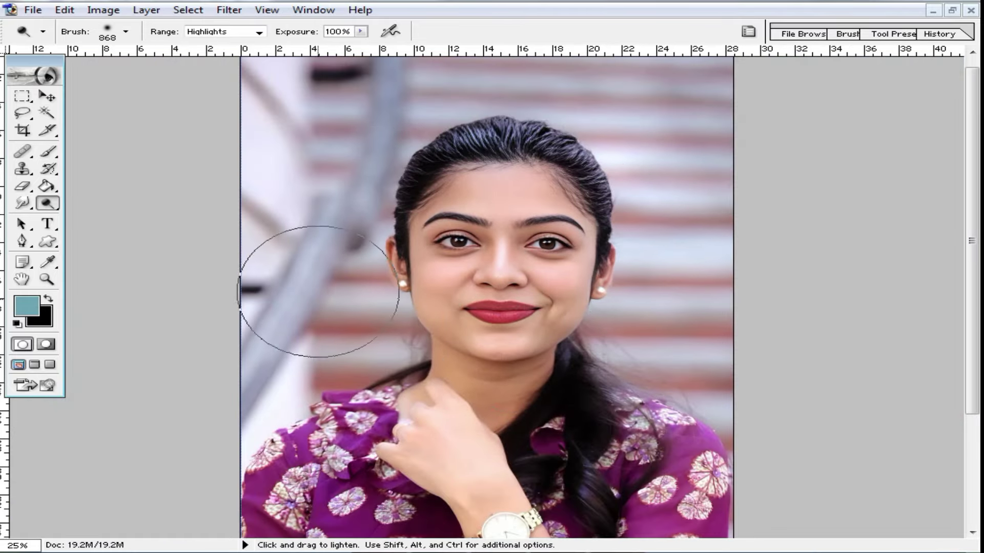
scroll(475, 365, down, 3)
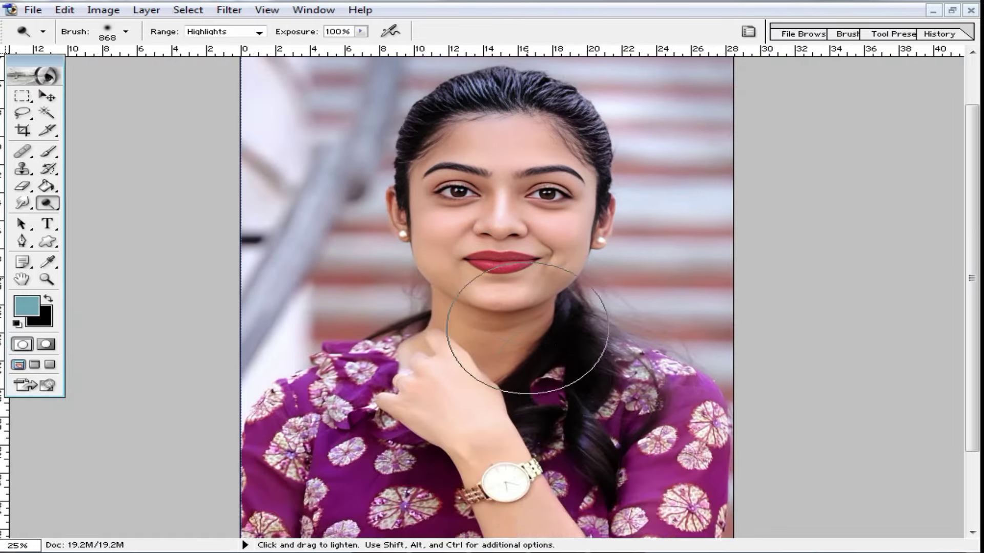
scroll(516, 333, down, 3)
scroll(547, 341, up, 3)
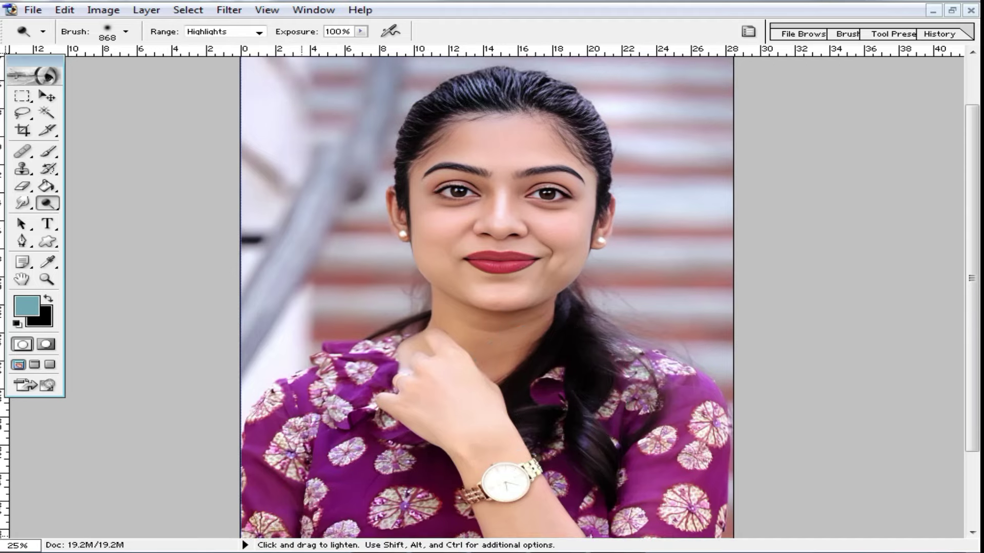
click(434, 468)
click(273, 6)
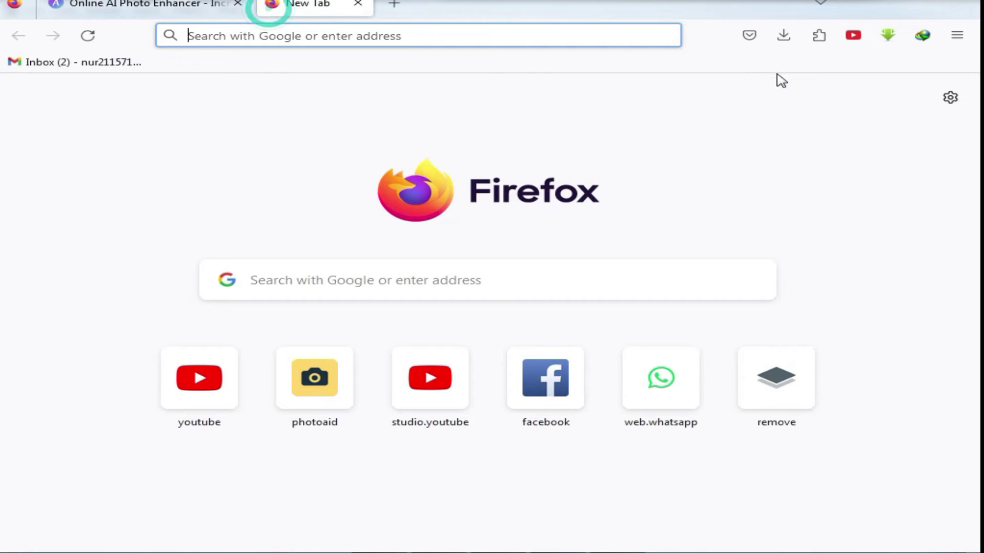
click(677, 64)
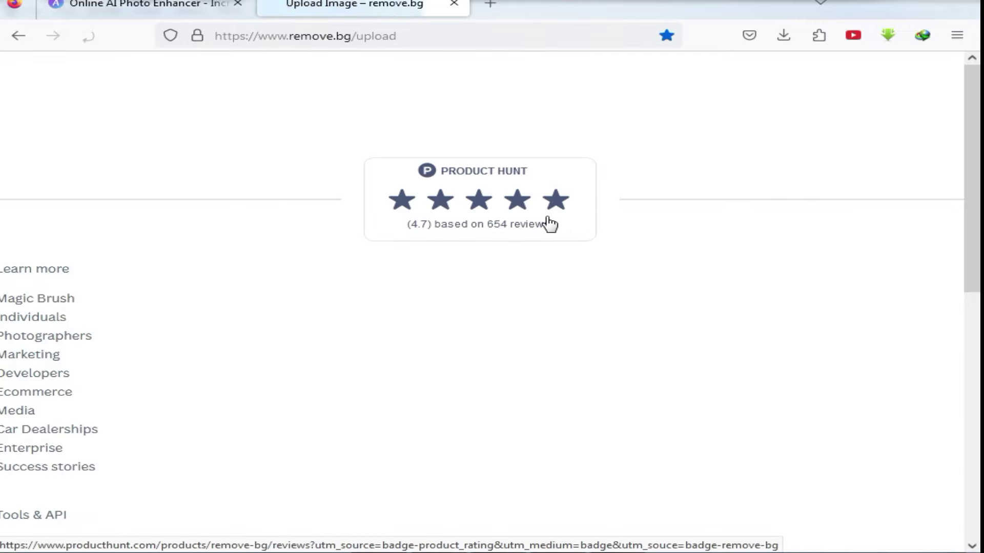
click(483, 280)
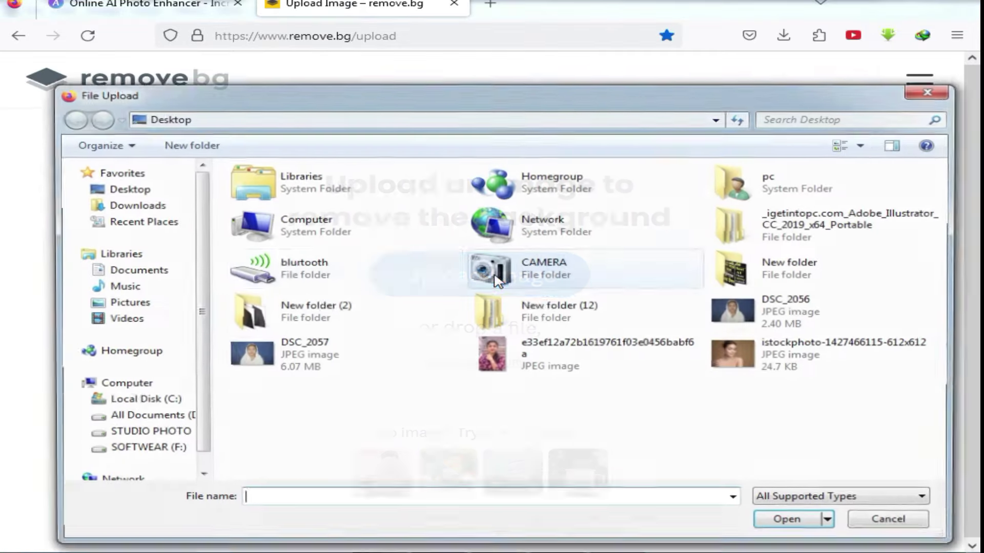
click(132, 205)
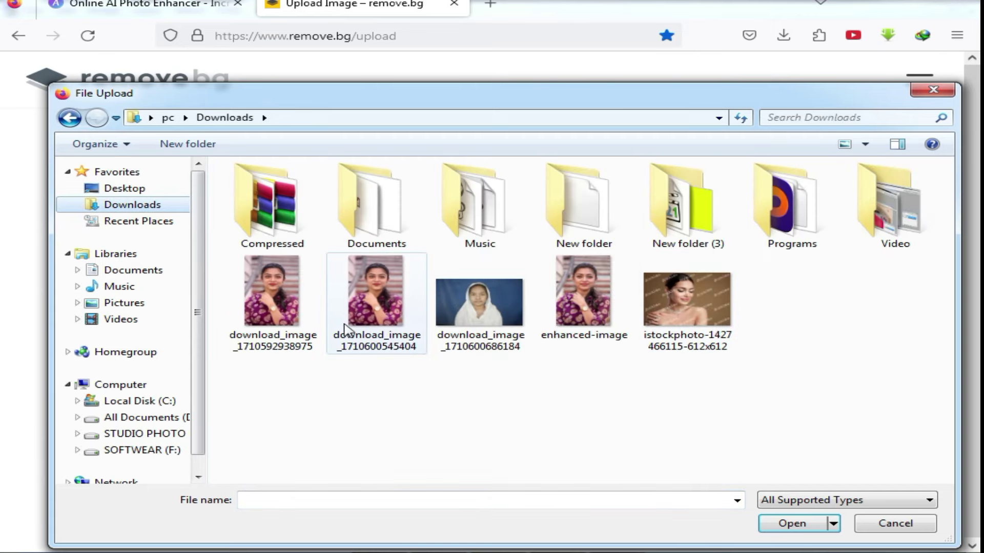
click(370, 312)
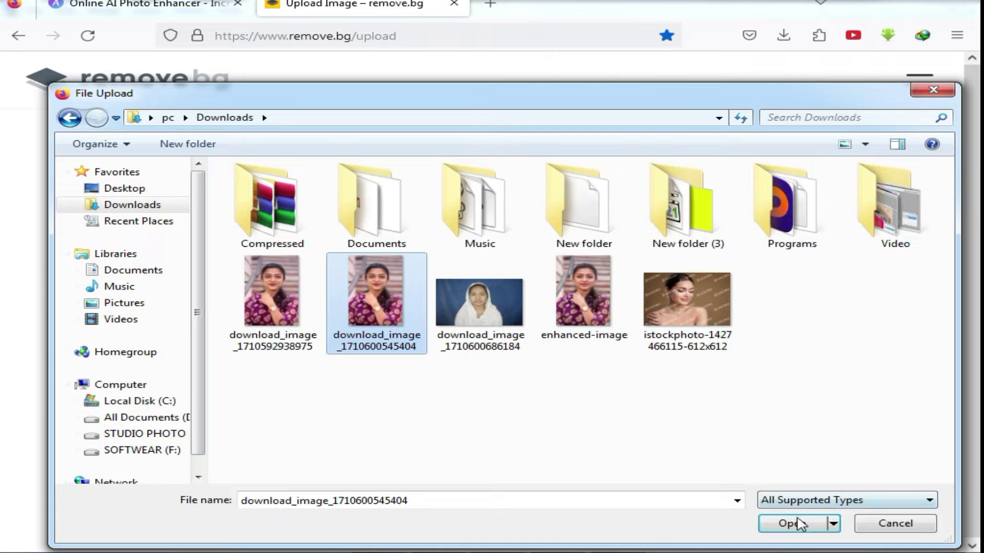
click(798, 523)
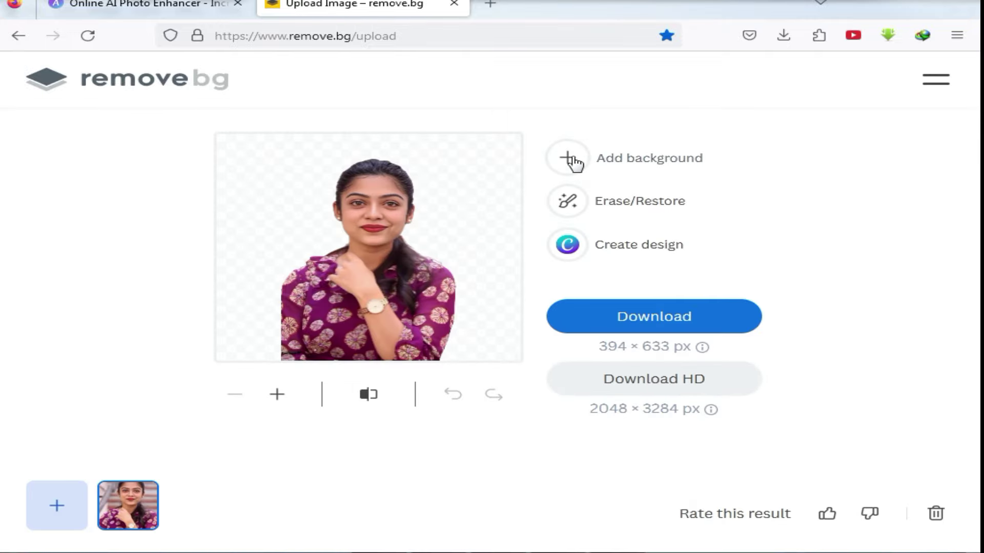
Give the cut-out a solid blue colour background, download it, and drag it into Photoshop.
click(569, 159)
drag(105, 544, 395, 544)
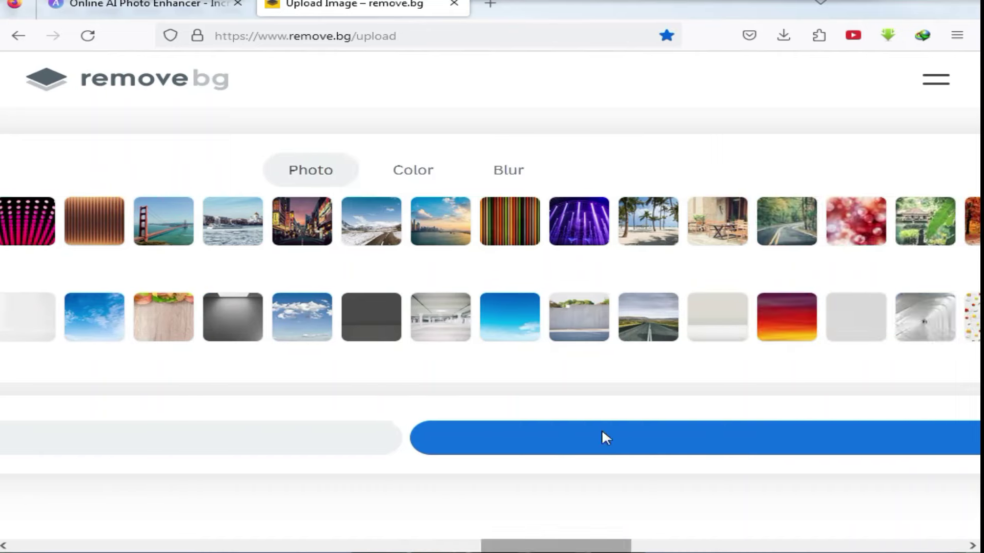
click(413, 170)
click(720, 236)
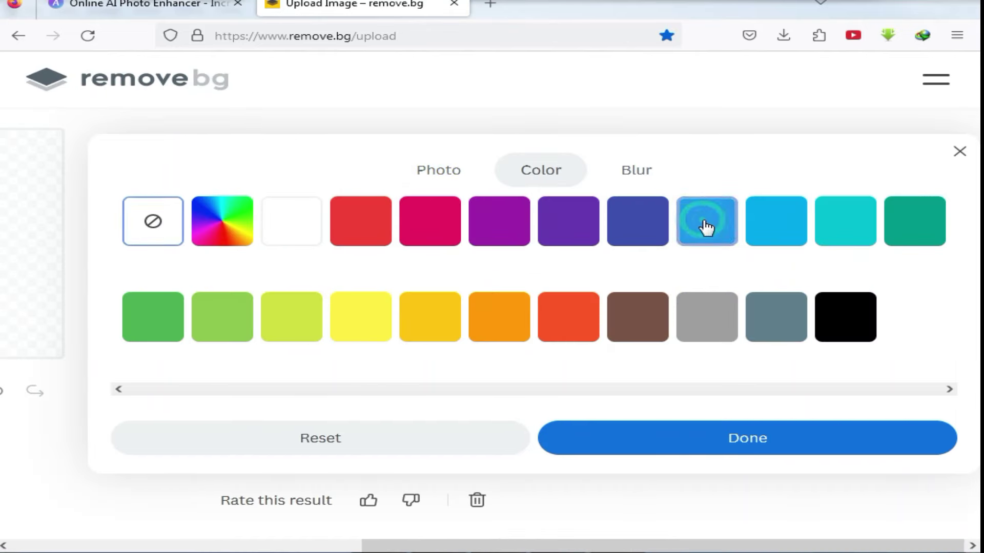
click(748, 438)
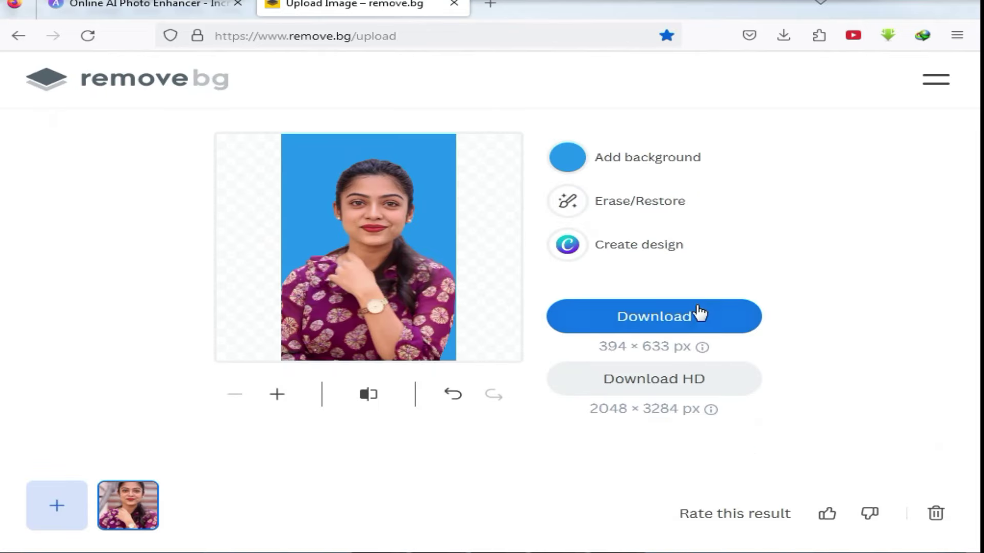
click(699, 313)
drag(417, 75, 543, 515)
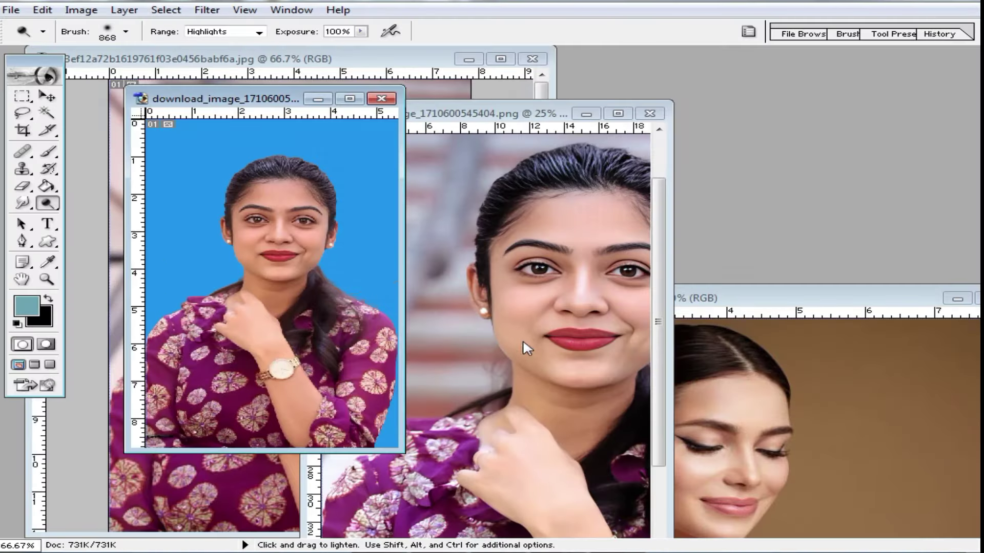
Close the removebg-preview image and maximize download_image_1710600545404.png in the workspace.
drag(266, 110, 317, 144)
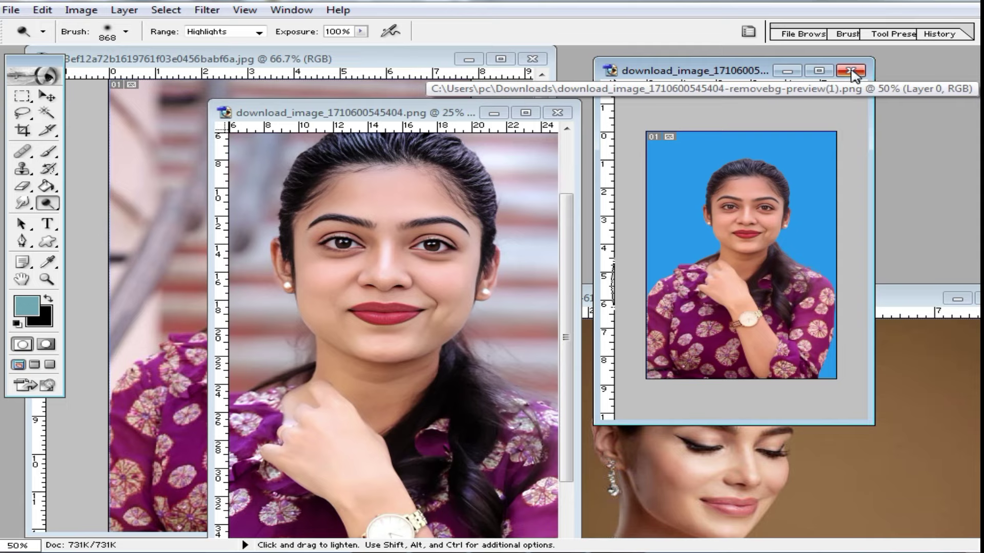
click(850, 71)
double_click(405, 115)
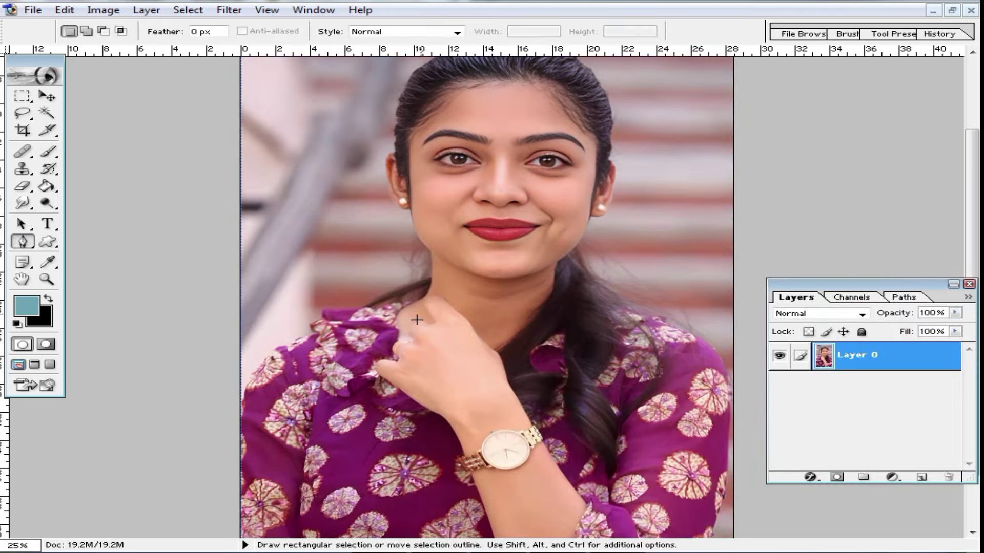
With the Pen tool, place anchor points along the left shoulder and collar up to the neck.
key(p)
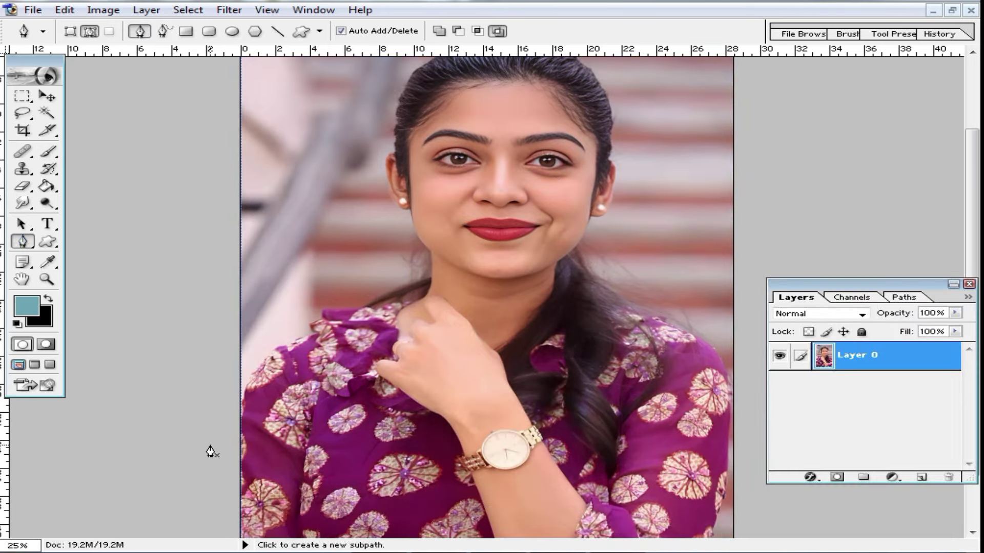
ctrl+click(242, 362)
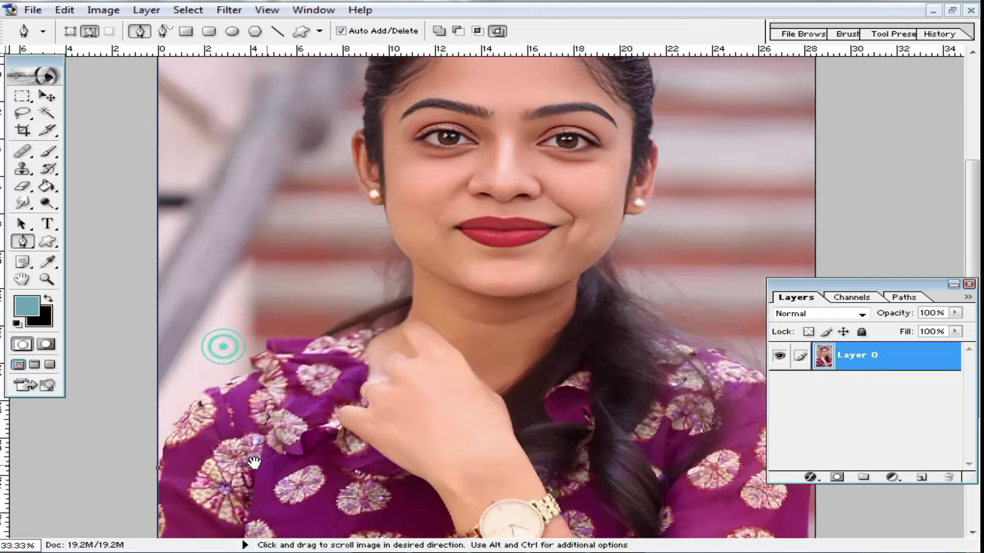
click(258, 366)
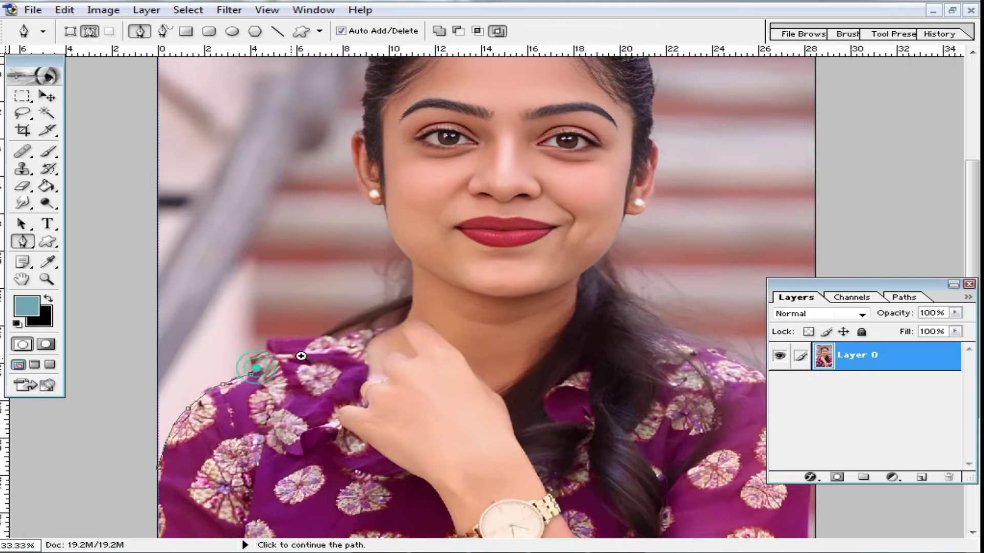
ctrl+click(307, 347)
ctrl+click(294, 228)
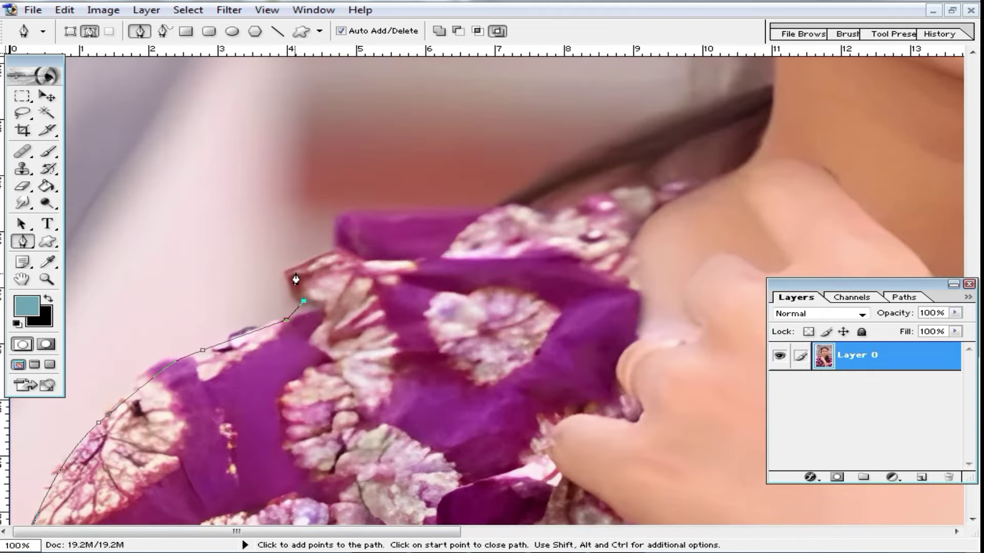
click(336, 257)
click(414, 212)
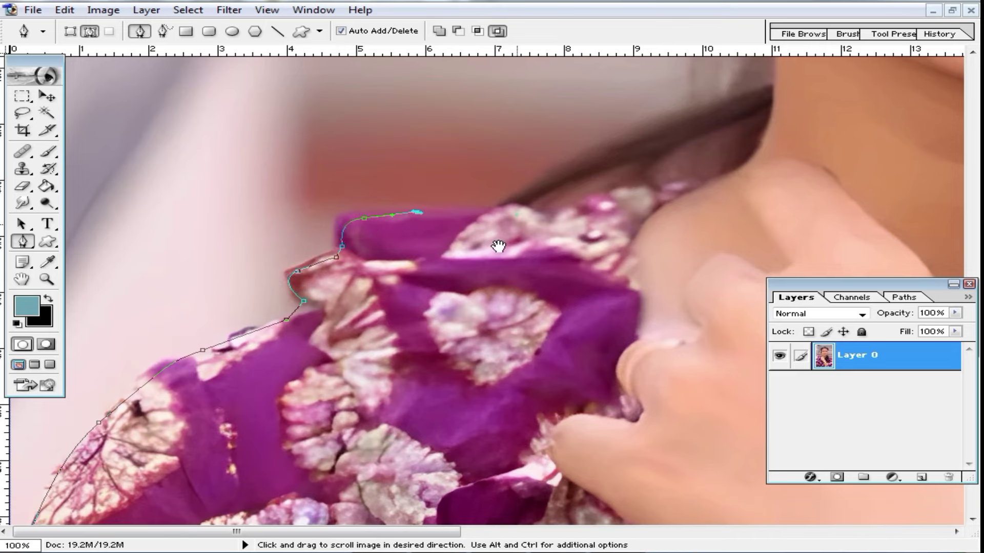
drag(569, 186, 380, 323)
drag(521, 302, 409, 384)
click(334, 394)
Continue the path up the neck, around the earlobe and over the top of the ear.
drag(538, 297, 512, 368)
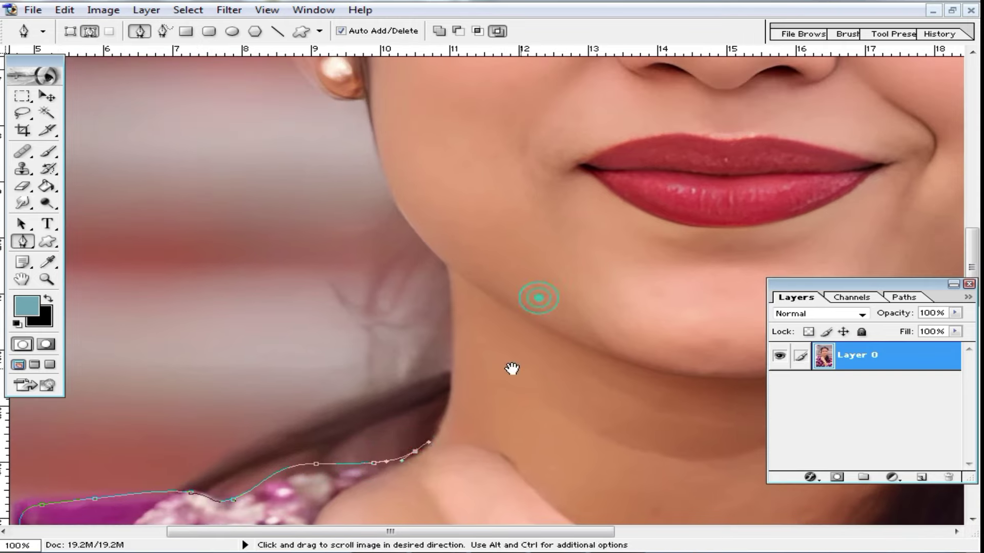
drag(442, 409, 458, 377)
drag(452, 342, 448, 374)
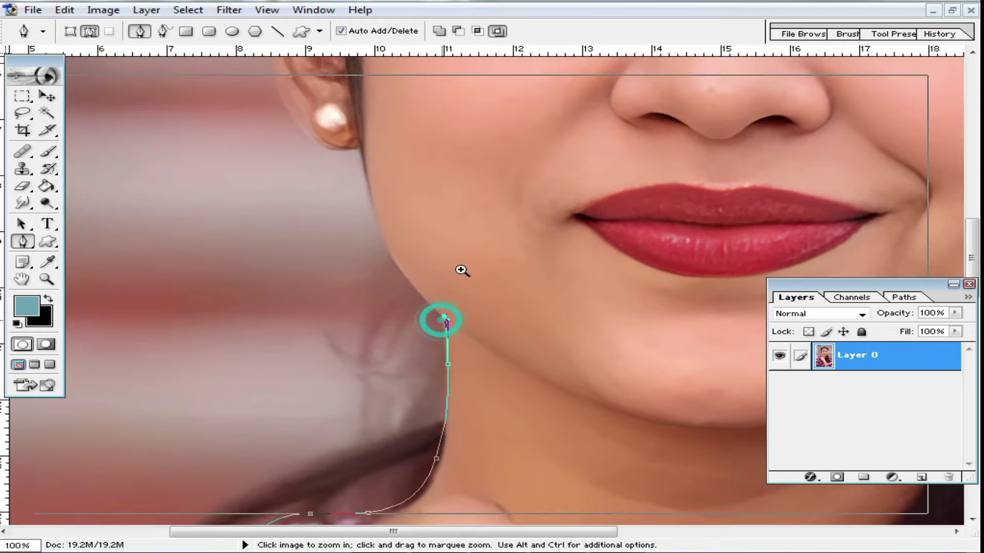
click(460, 240)
drag(357, 184, 370, 373)
click(367, 285)
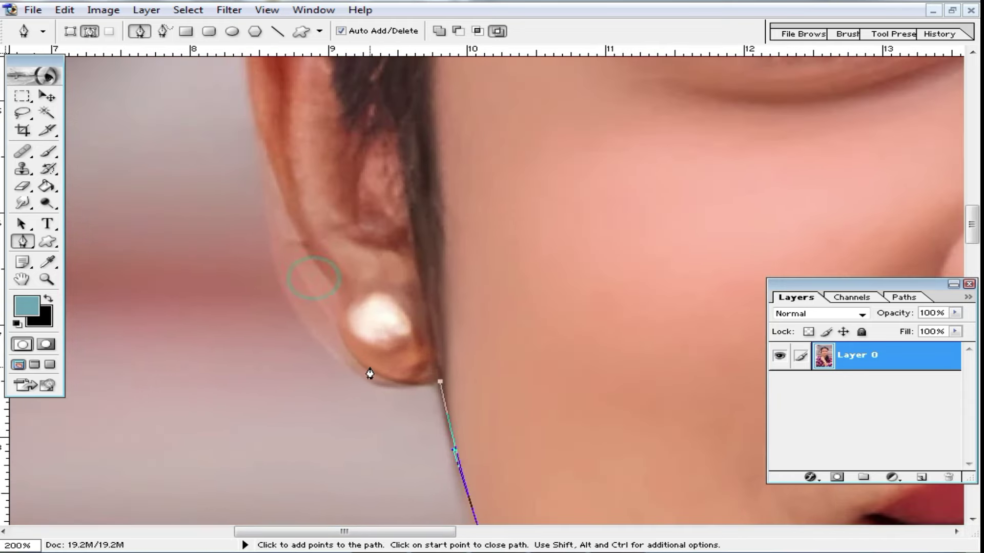
drag(321, 281, 357, 366)
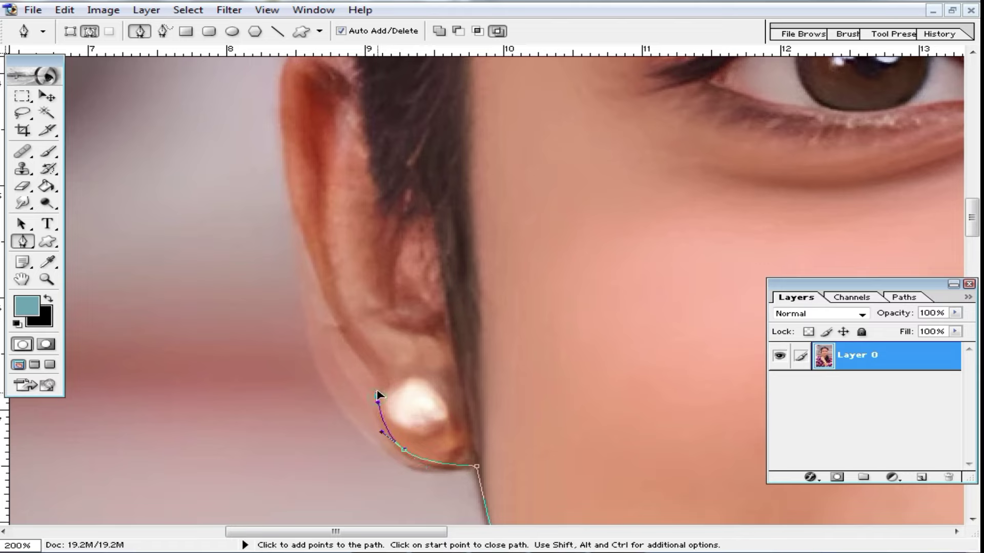
drag(338, 288, 366, 399)
drag(317, 303, 324, 376)
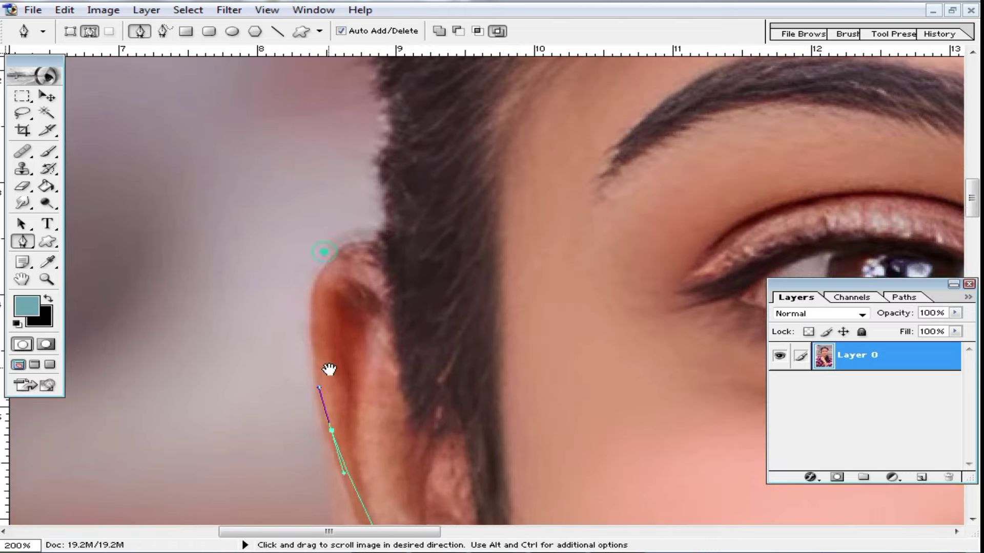
drag(376, 253, 475, 253)
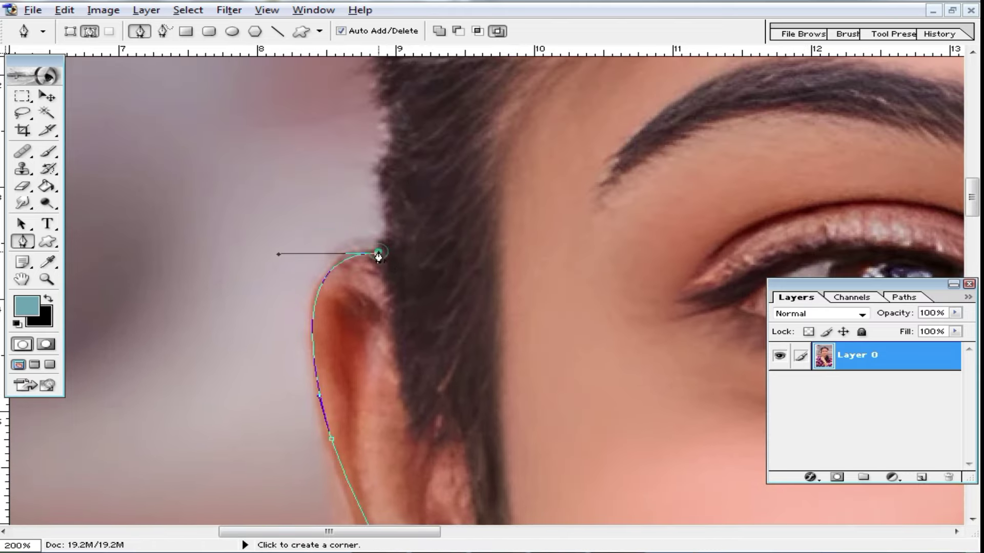
key(ctrl+minus)
key(ctrl+minus)
key(ctrl+minus)
key(ctrl+minus)
key(ctrl+minus)
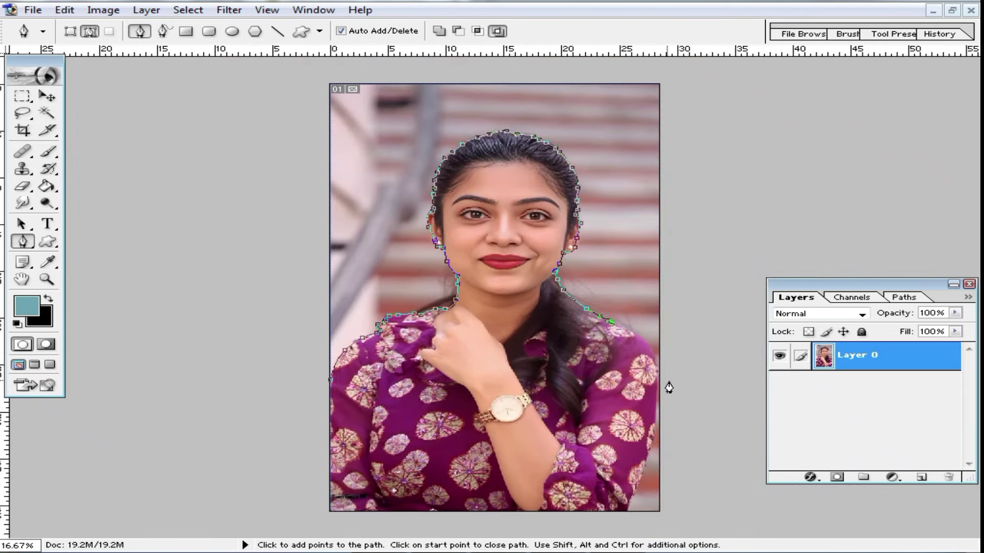
ctrl+alt+click(724, 313)
Extend the pen path in a wide loop around the photo and close it at the start point.
drag(782, 179, 692, 147)
drag(445, 84, 328, 90)
drag(163, 174, 184, 300)
drag(260, 346, 304, 355)
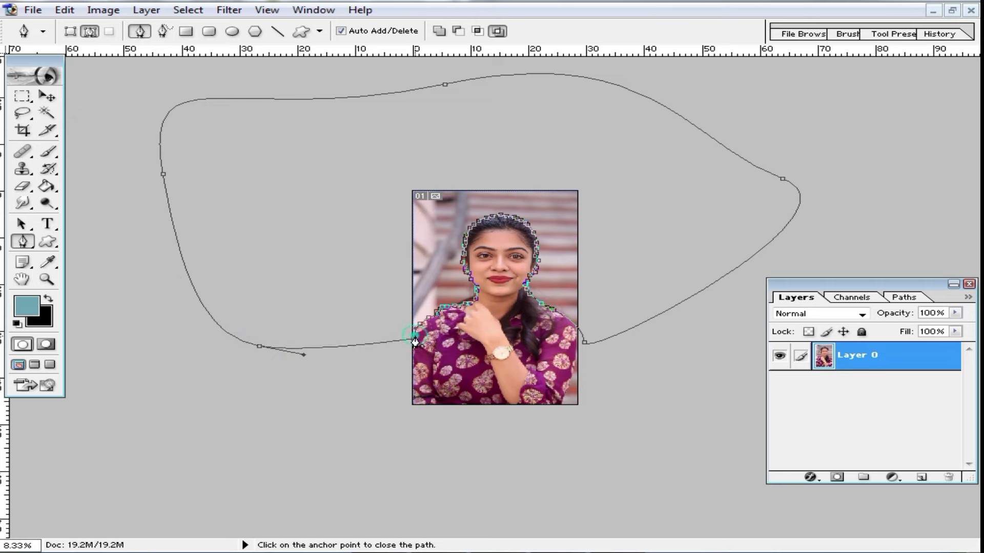
click(414, 342)
Make a selection from the path, invert it, and delete the background.
right_click(447, 249)
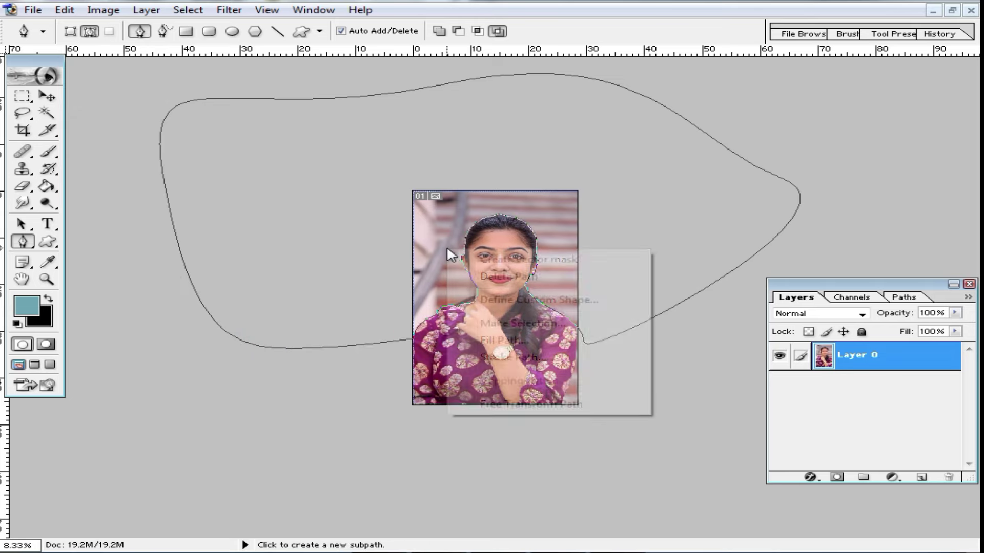
click(518, 327)
click(578, 212)
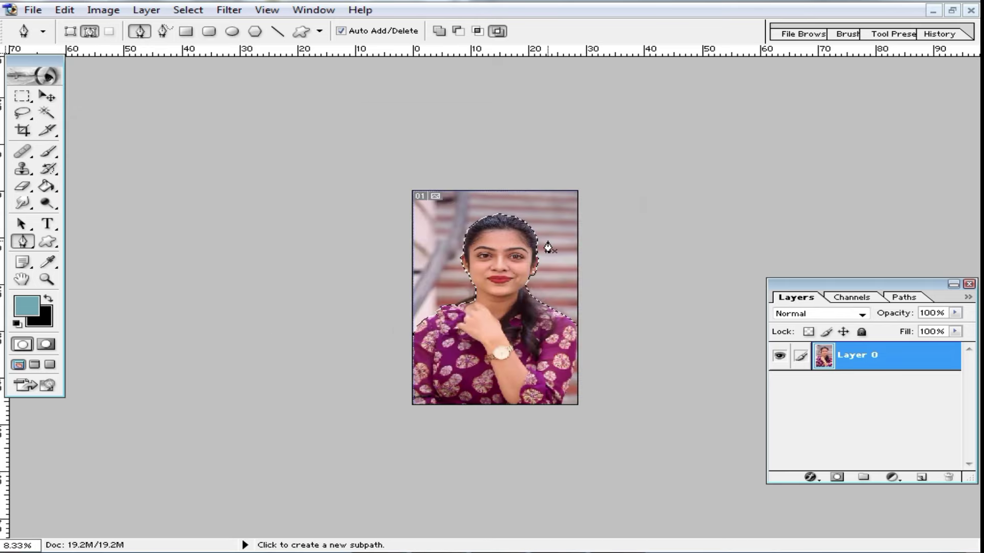
key(ctrl+shift+i)
key(Delete)
key(ctrl+0)
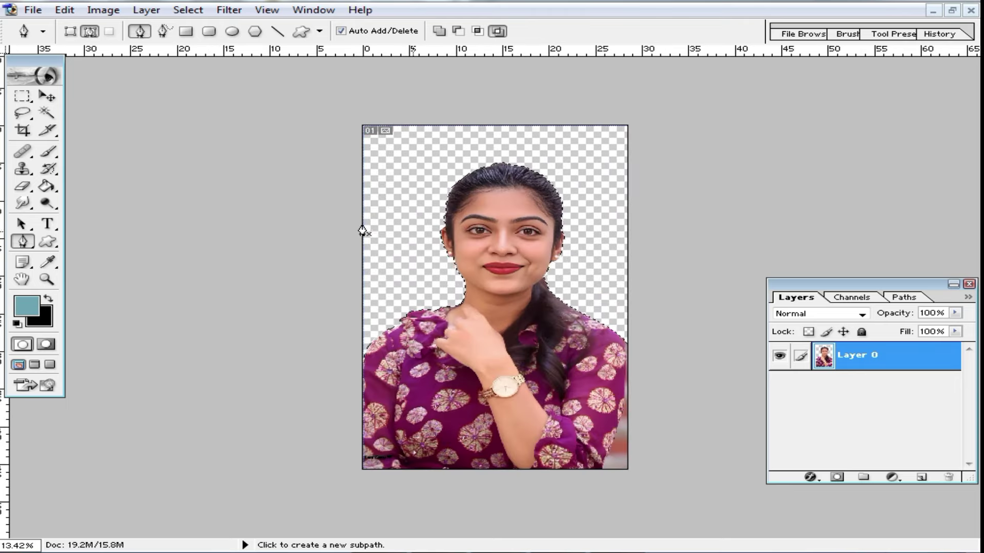
key(m)
click(573, 262)
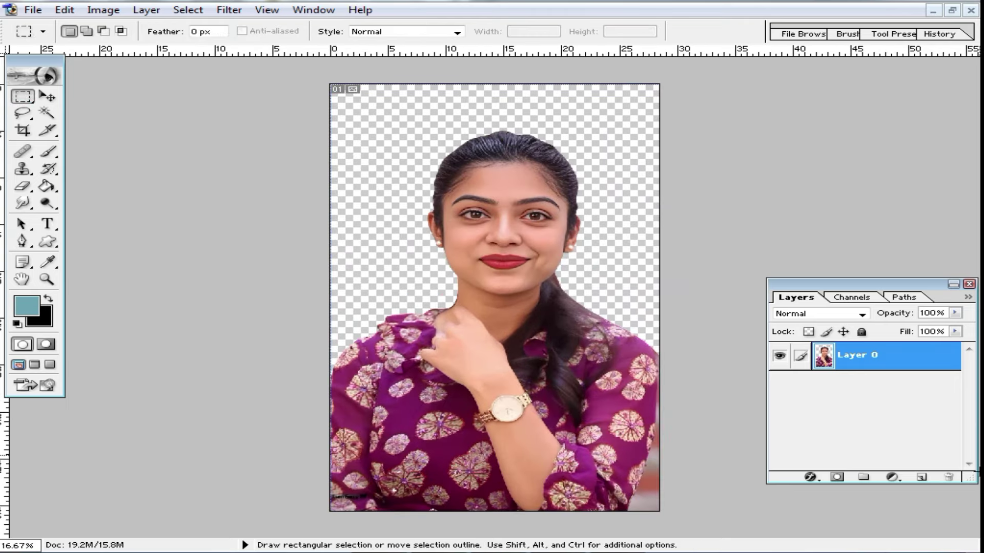
Add a light-blue Solid Color fill layer and move it below the portrait.
click(892, 478)
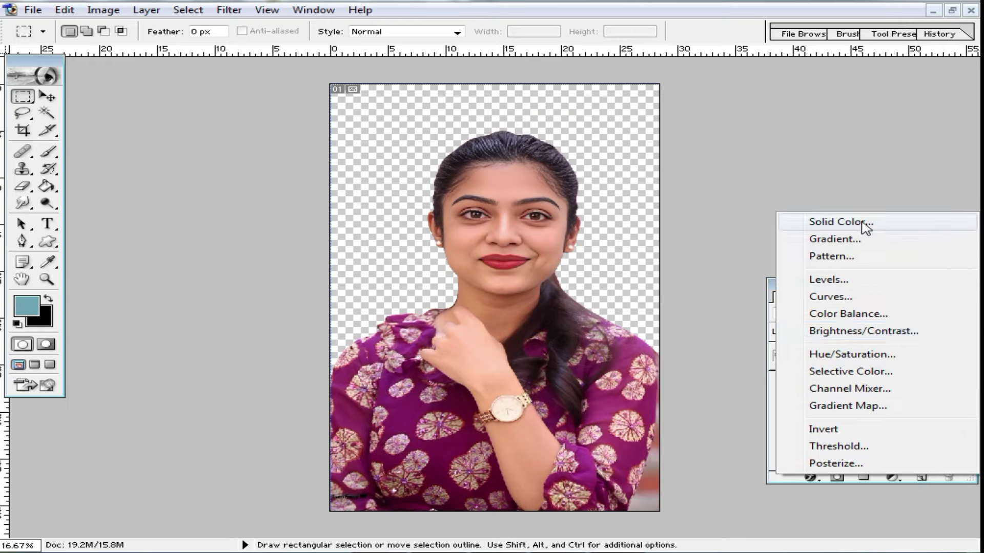
click(865, 225)
click(513, 340)
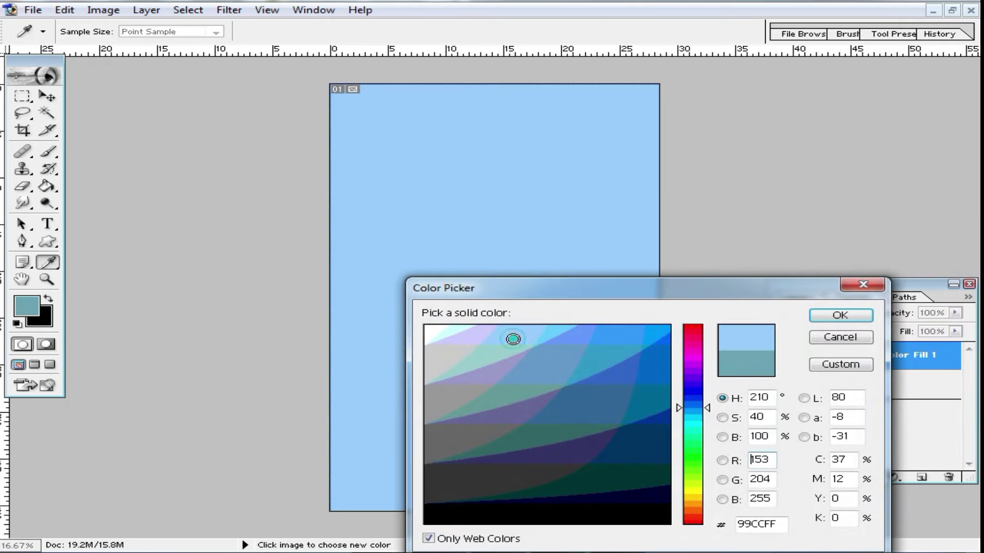
click(835, 316)
drag(904, 354, 911, 401)
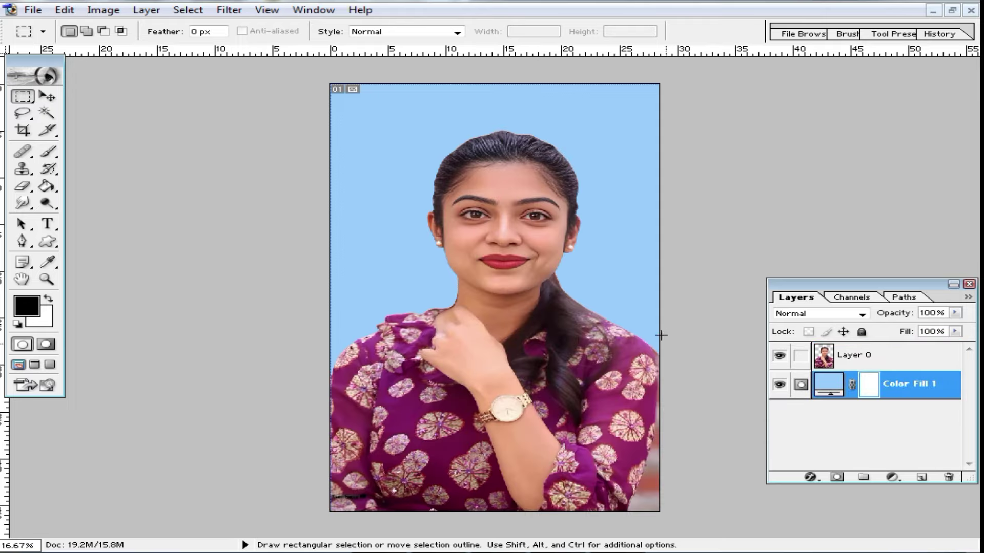
key(ctrl+plus)
key(ctrl+plus)
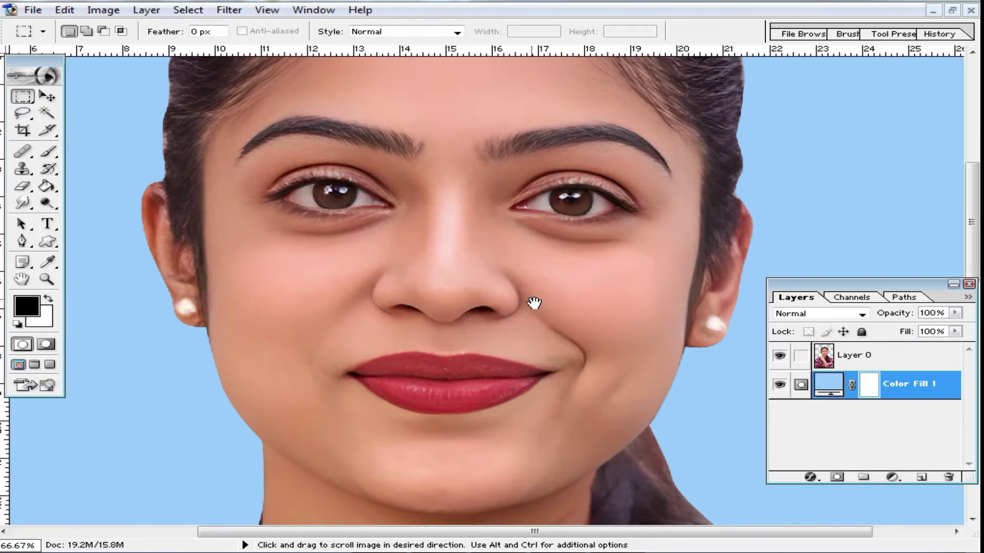
Change the Color Fill 1 layer's colour to a darker blue.
double_click(831, 383)
click(655, 374)
click(846, 313)
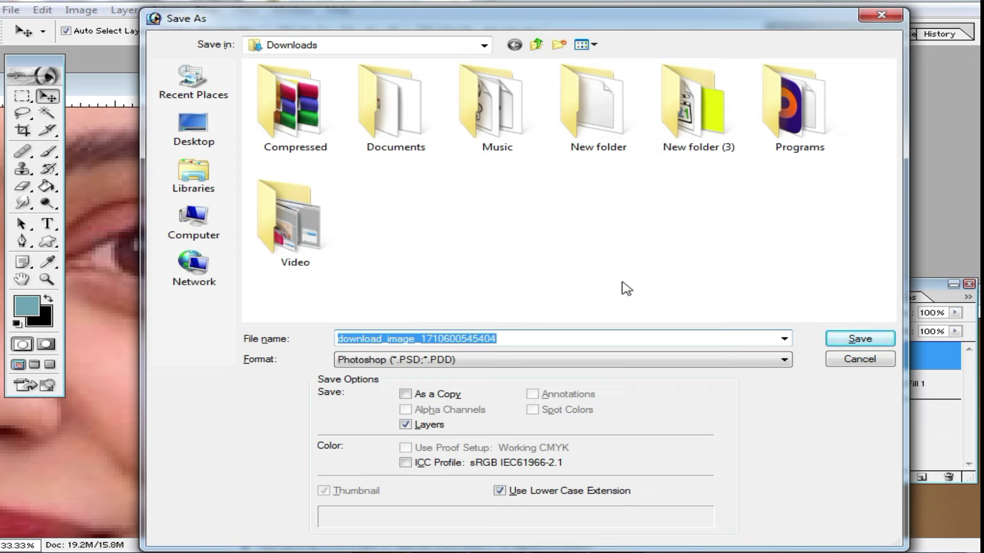
Save the portrait to the Desktop as JPEG 'yuu', then close it discarding changes.
click(190, 128)
click(533, 360)
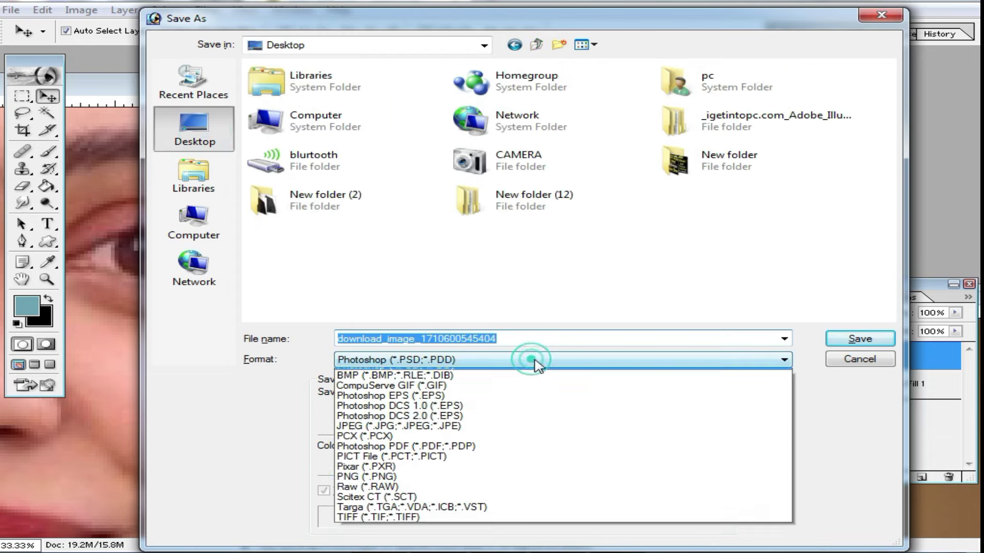
click(520, 434)
click(546, 342)
text(yuuu)
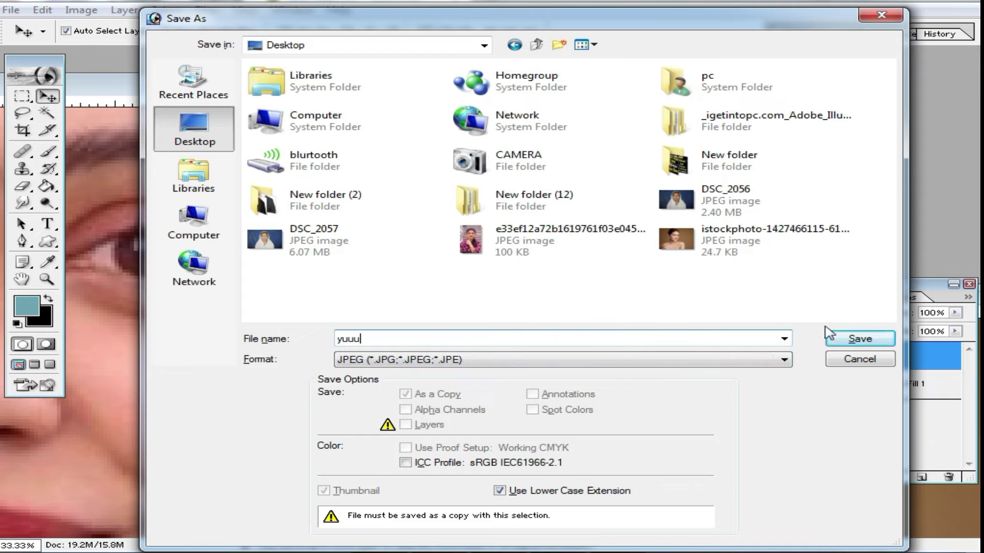
click(830, 335)
click(638, 171)
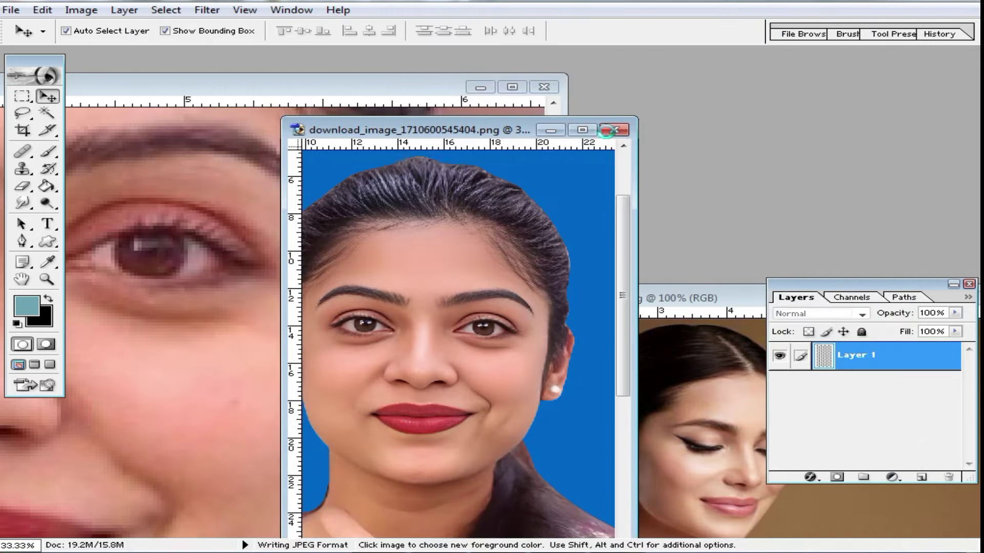
click(615, 130)
click(488, 214)
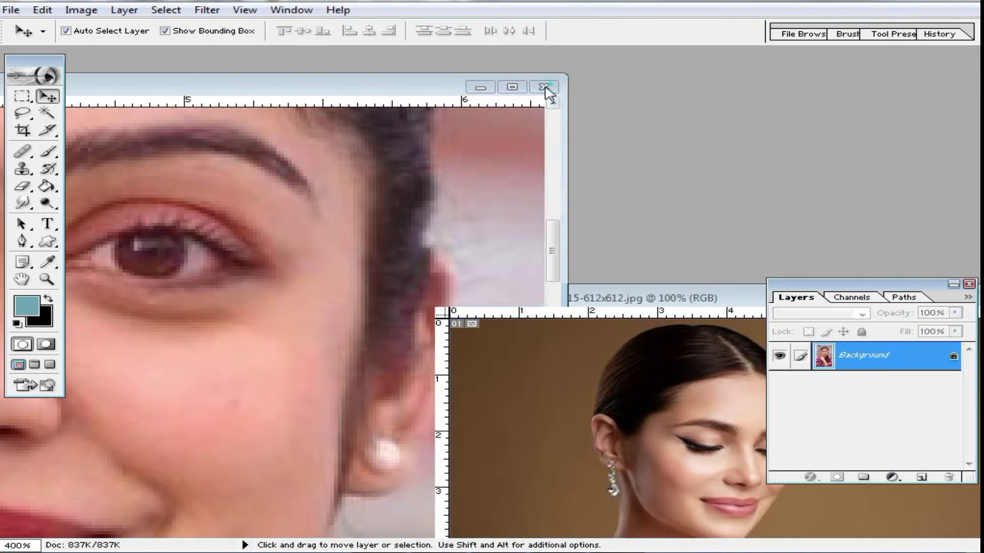
Close the istockphoto document and open the headscarf portrait PNG from Downloads.
drag(711, 300, 269, 180)
click(583, 176)
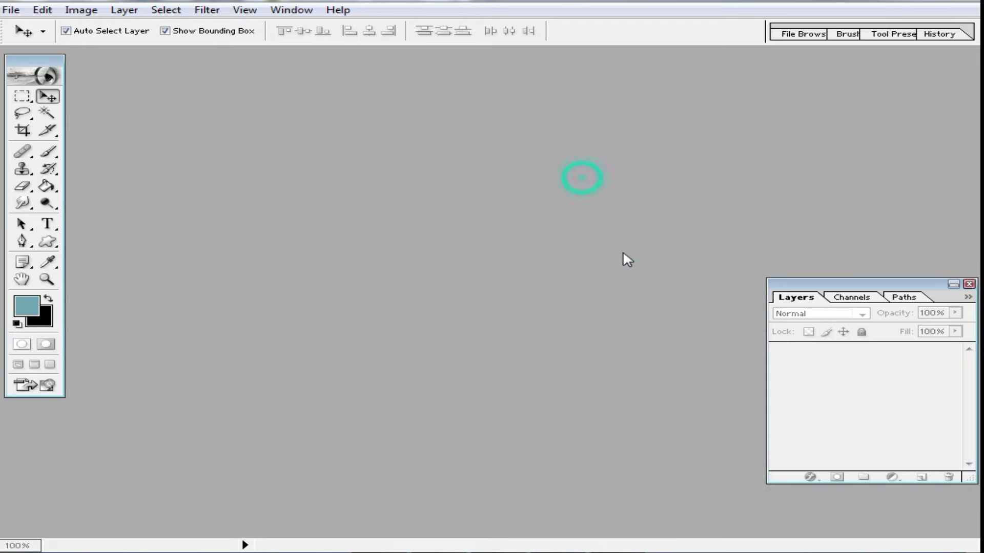
double_click(619, 252)
click(687, 290)
click(205, 135)
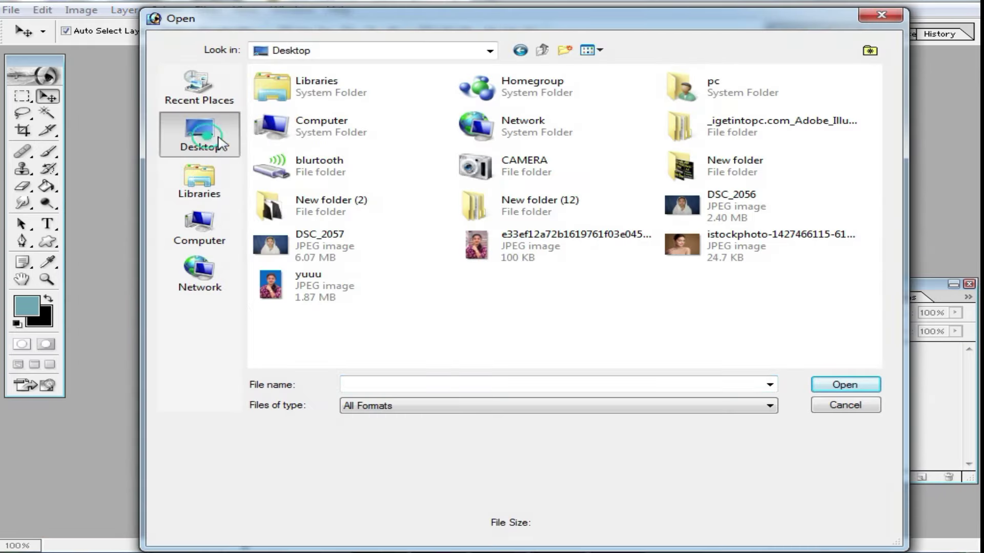
double_click(722, 91)
double_click(445, 112)
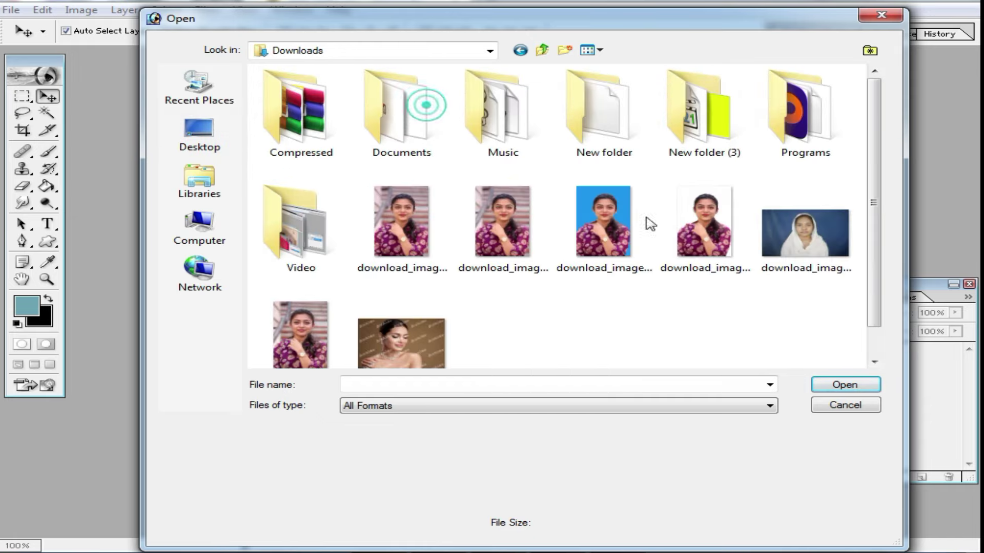
double_click(820, 269)
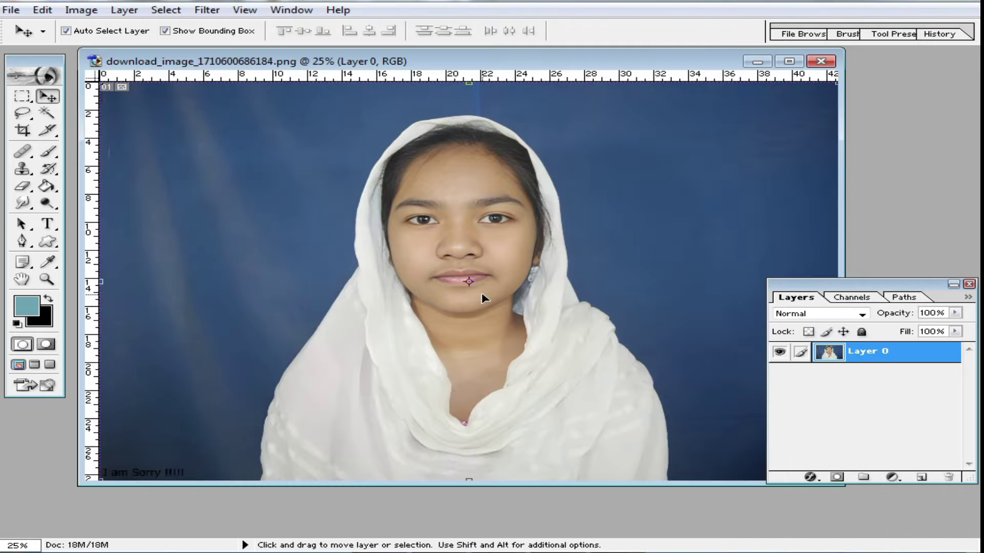
Zoom the headscarf portrait to full size around the girl's nose.
key(z)
click(509, 259)
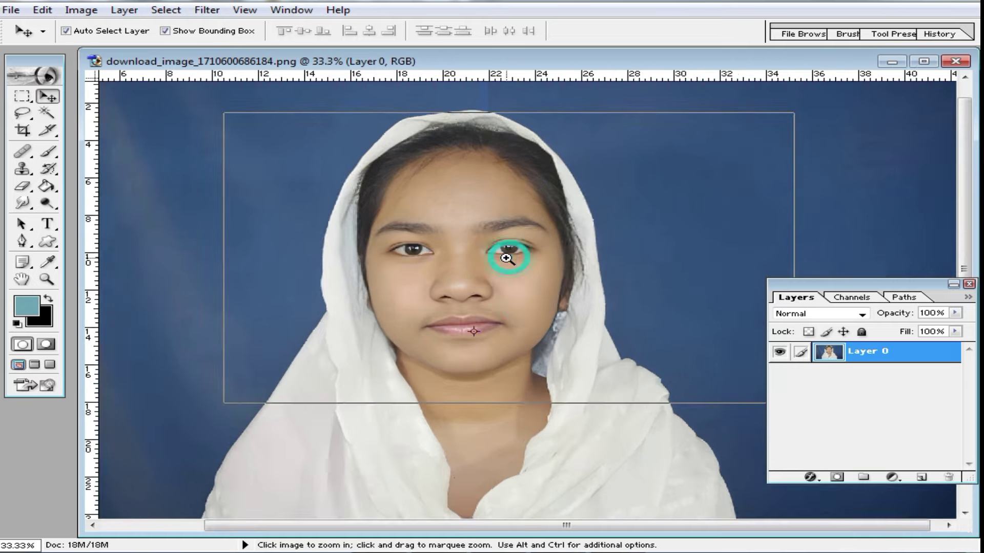
click(465, 322)
click(472, 306)
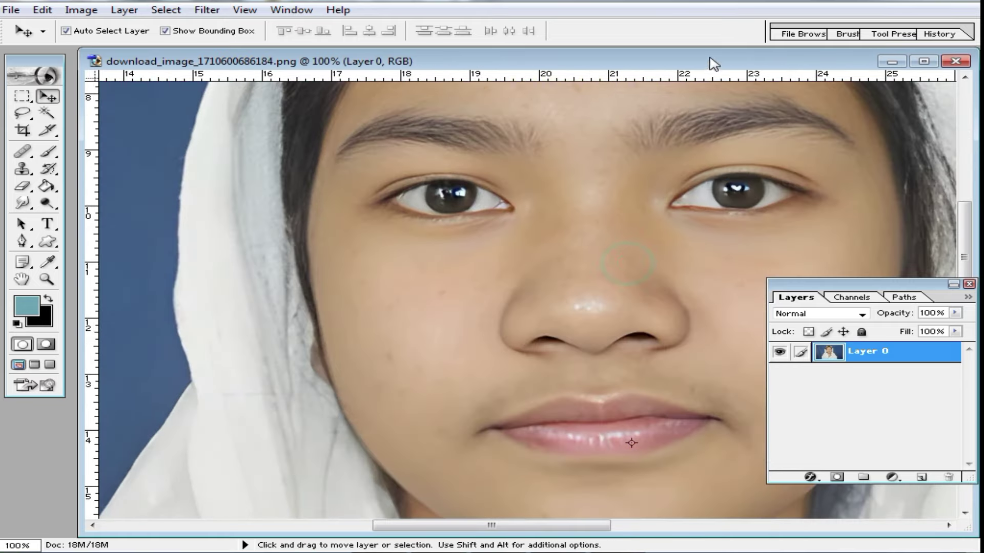
drag(714, 64, 460, 79)
Open the original DSC_2057.JPG from the Desktop and zoom in on the forehead spots.
double_click(789, 205)
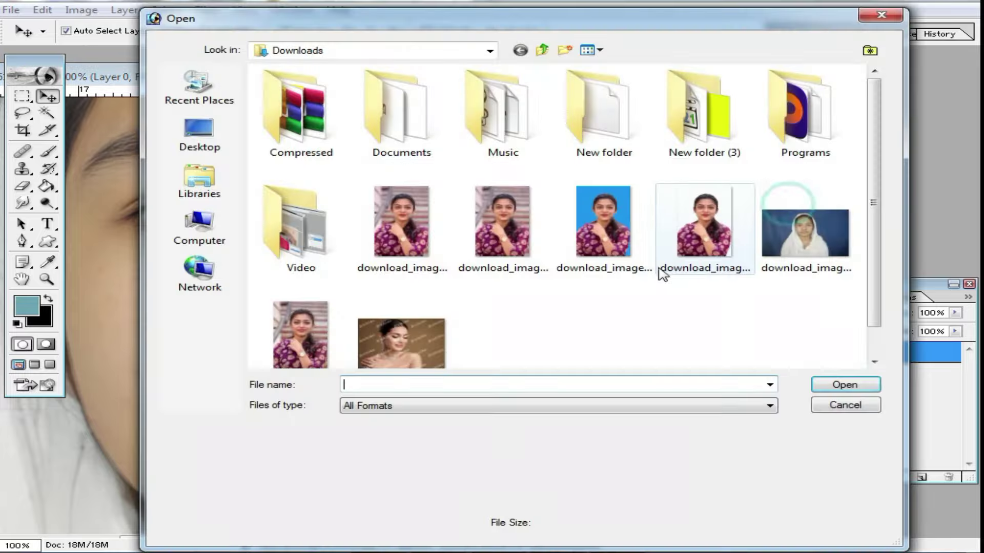
click(200, 149)
double_click(329, 256)
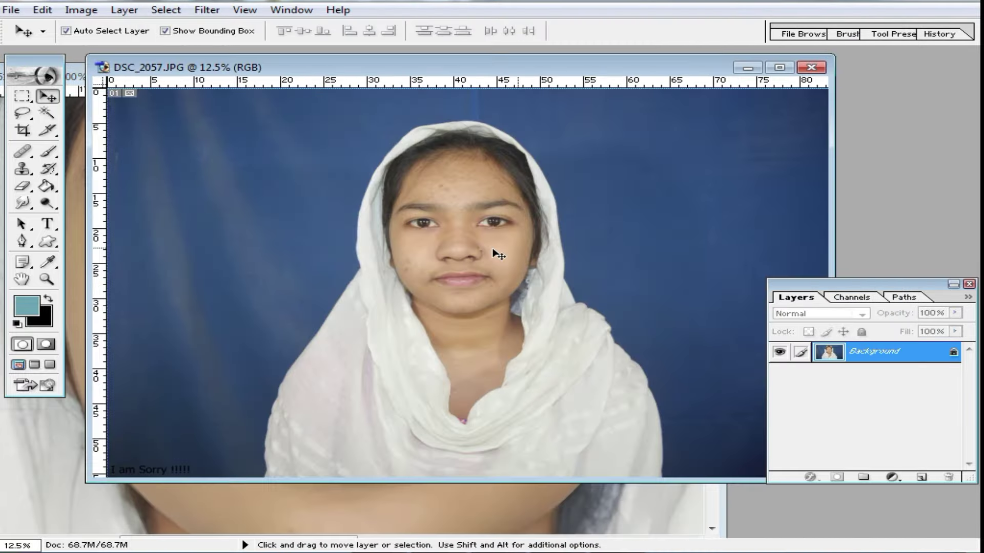
ctrl+click(460, 273)
ctrl+click(687, 312)
ctrl+click(373, 312)
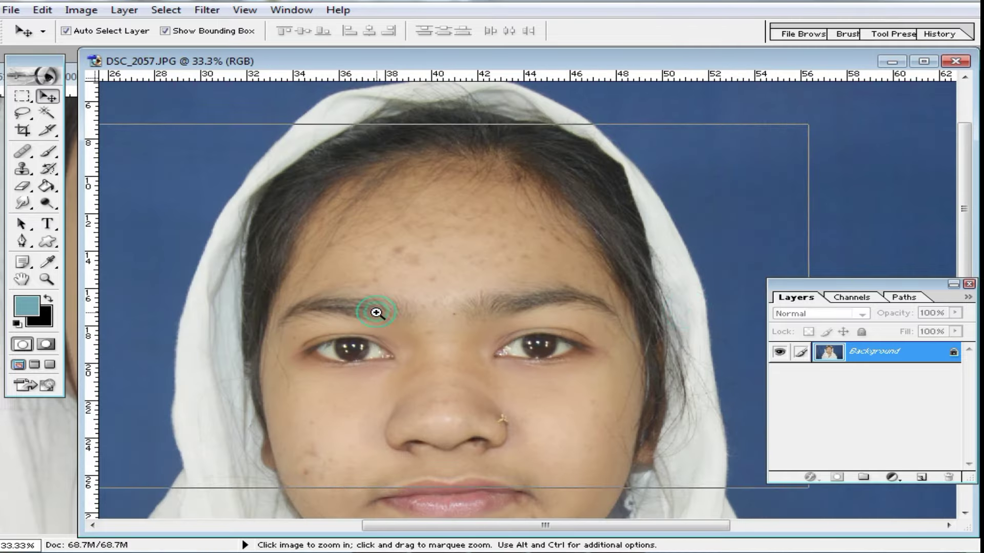
ctrl+click(769, 255)
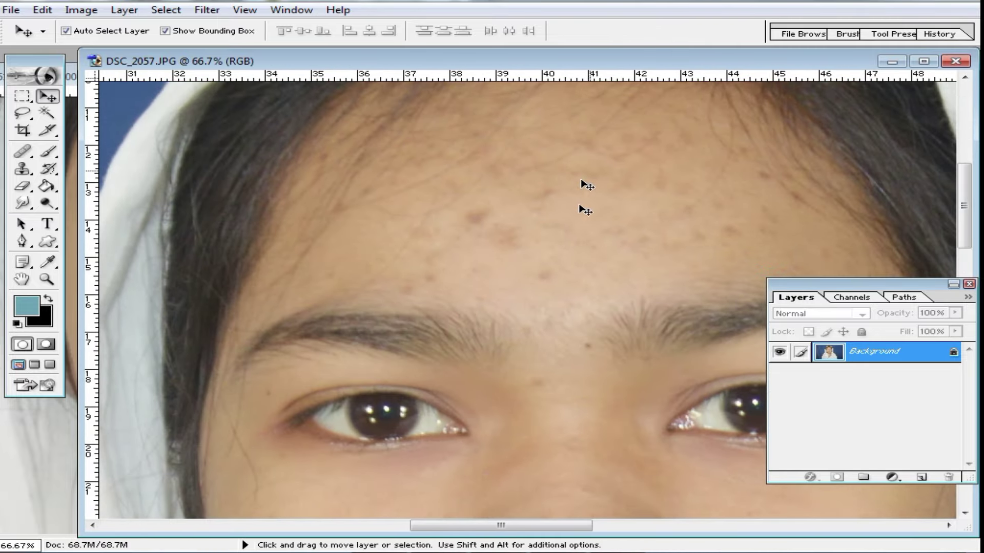
Inspect the forehead skin closely, dismiss the locked-layer error, then zoom out to the whole portrait.
scroll(589, 440, down, 8)
drag(347, 193, 597, 351)
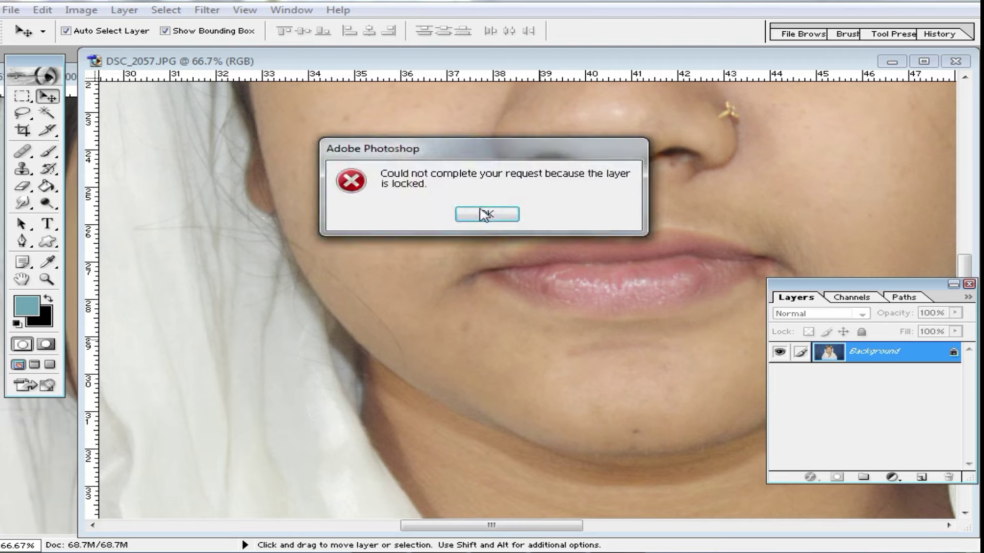
click(485, 214)
scroll(395, 281, up, 1)
scroll(359, 284, up, 2)
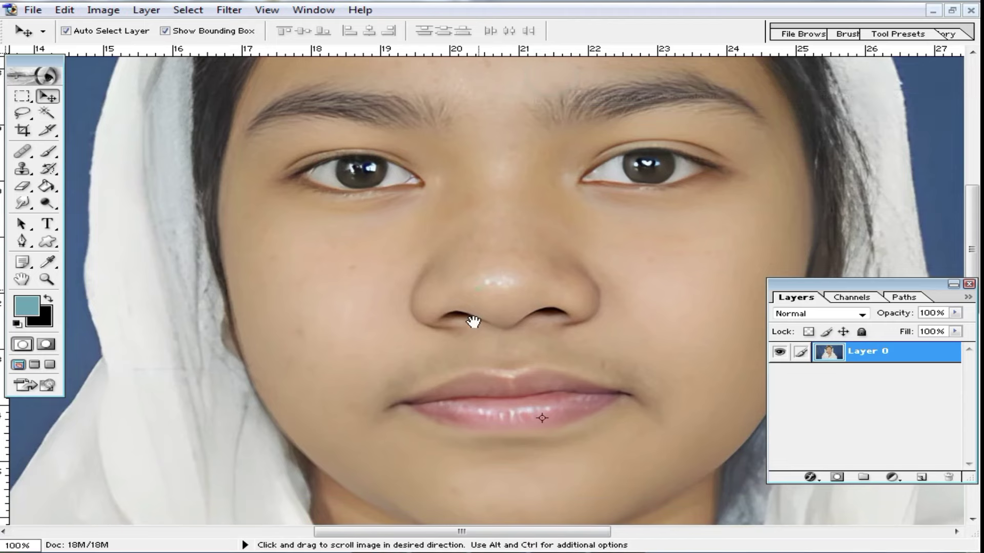
scroll(473, 321, up, 2)
click(444, 164)
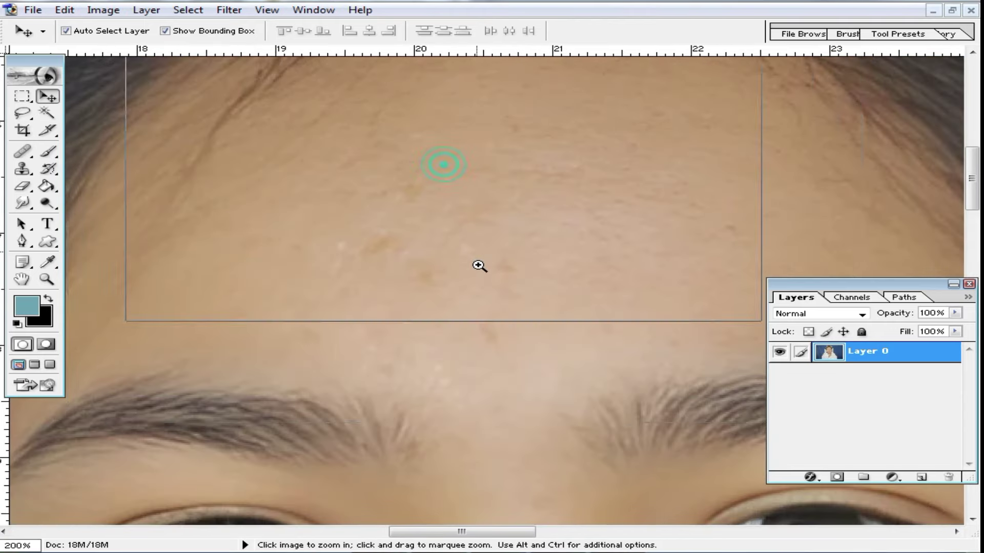
click(477, 266)
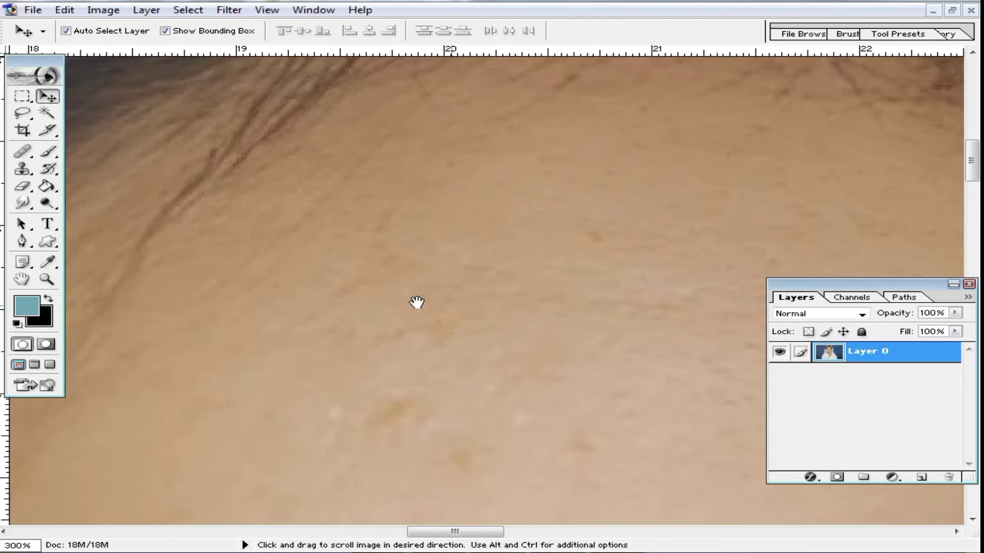
alt+click(519, 344)
click(532, 389)
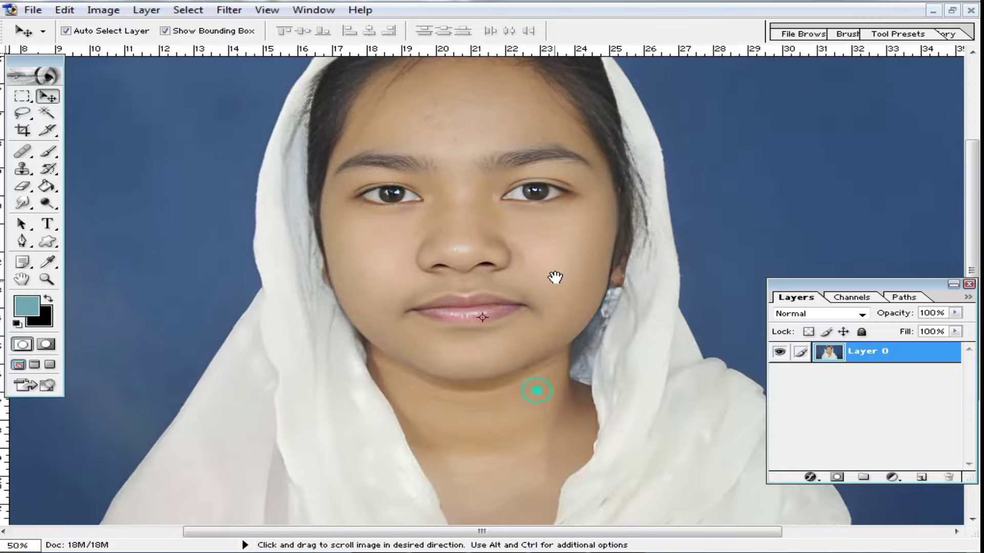
click(549, 303)
Float the document window and close the headscarf portrait, leaving no documents open.
click(952, 10)
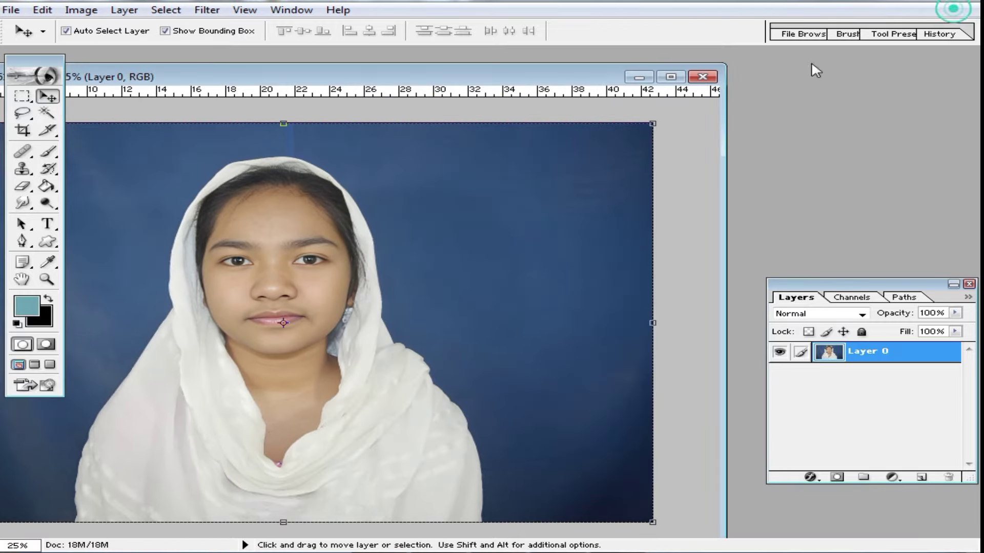
drag(530, 84, 807, 97)
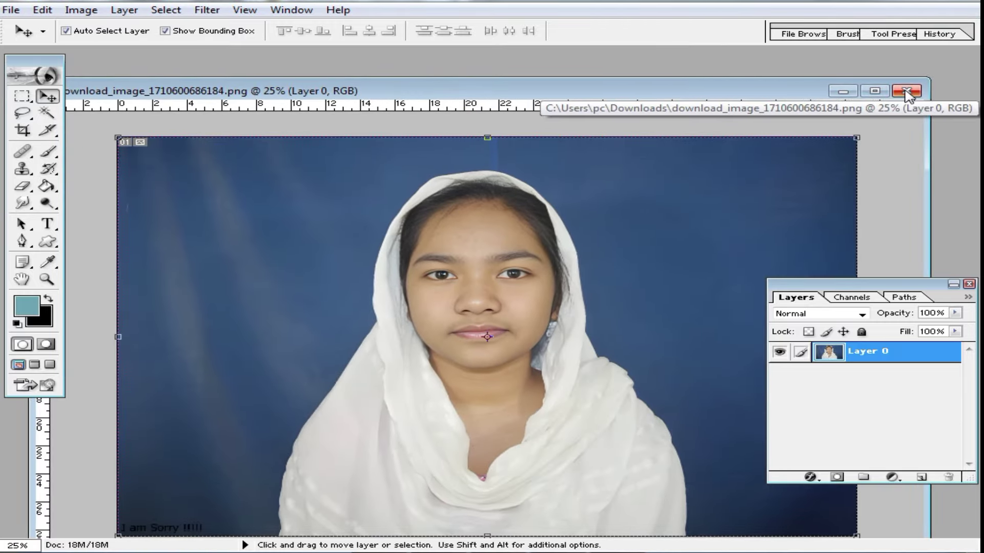
click(906, 92)
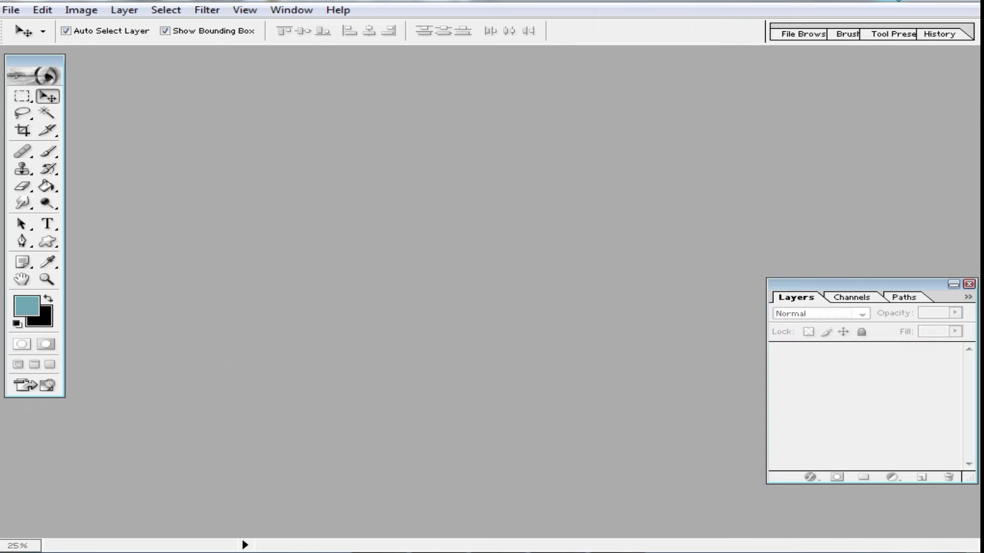
Minimize Photoshop and switch Firefox to the Artguru AI Photo Enhancer tab.
click(917, 5)
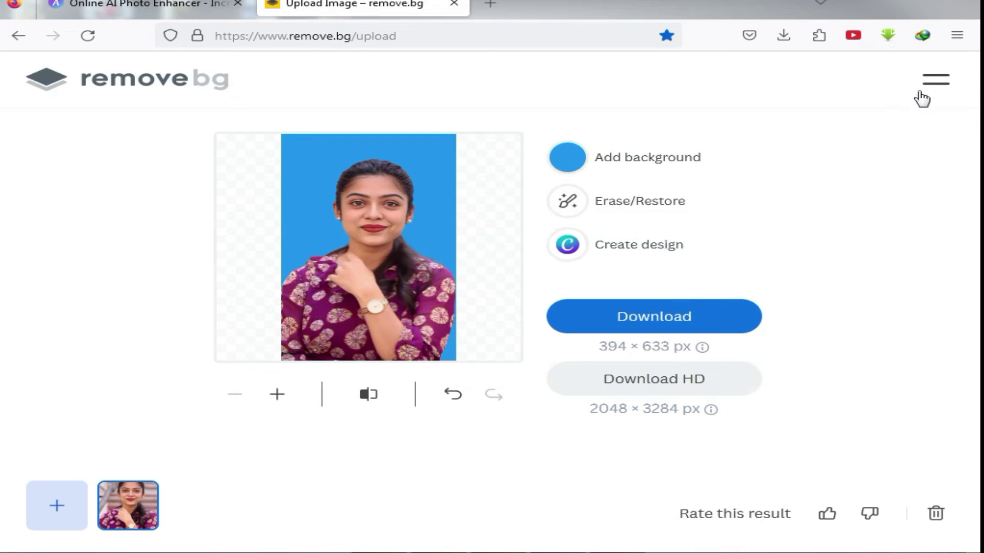
click(130, 5)
scroll(845, 150, up, 3)
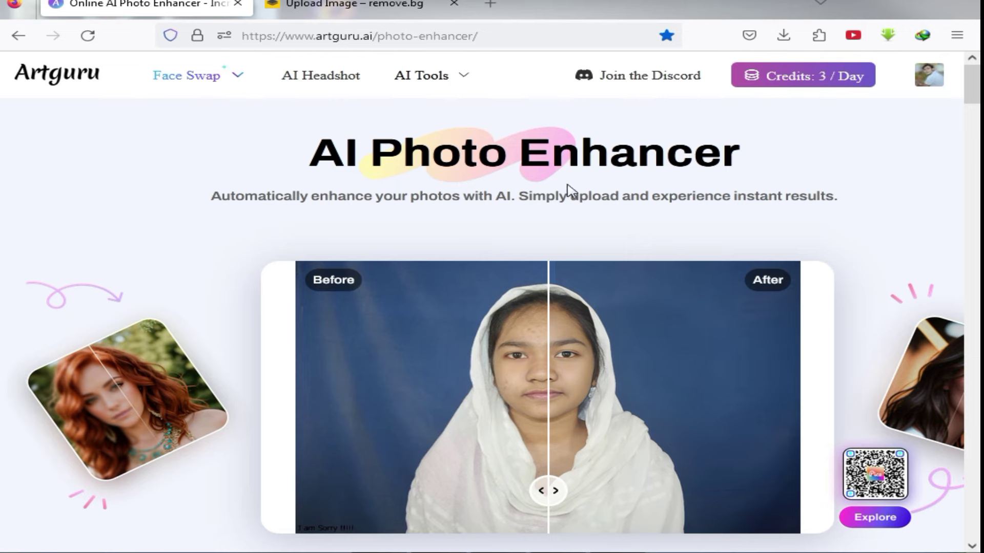
scroll(789, 248, down, 7)
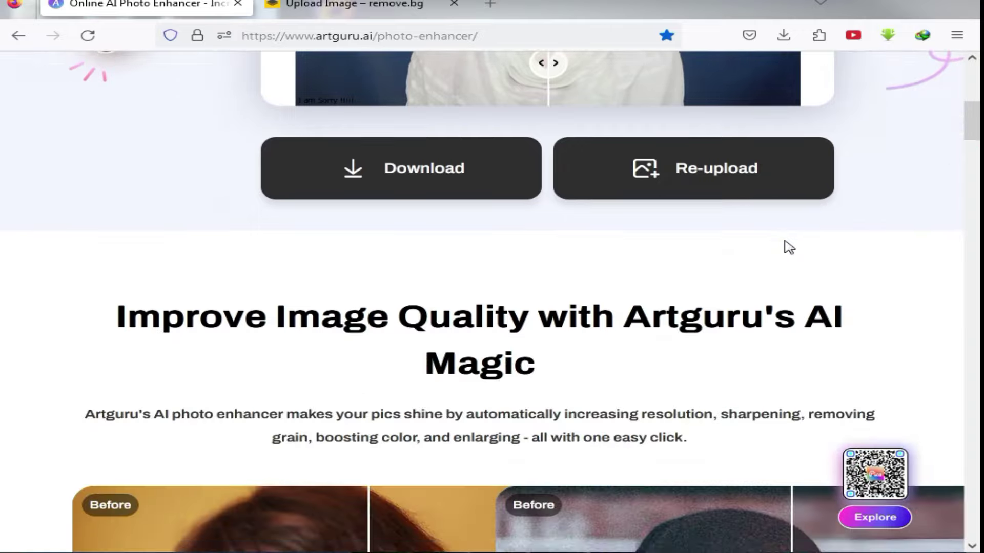
scroll(789, 247, up, 7)
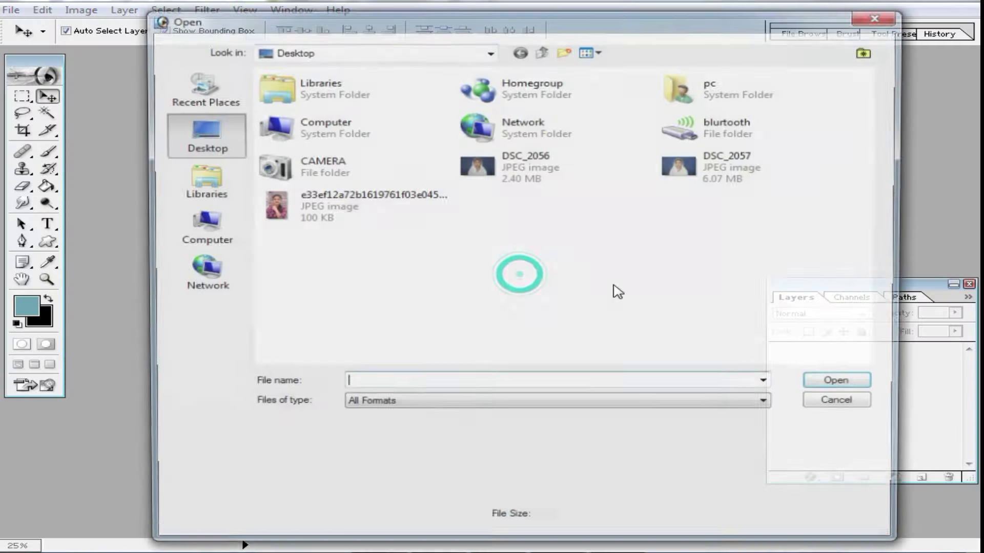
Cancel the Open dialog, maximize the 'yuu' portrait, and zoom in around the nose then back out.
key(ctrl+o)
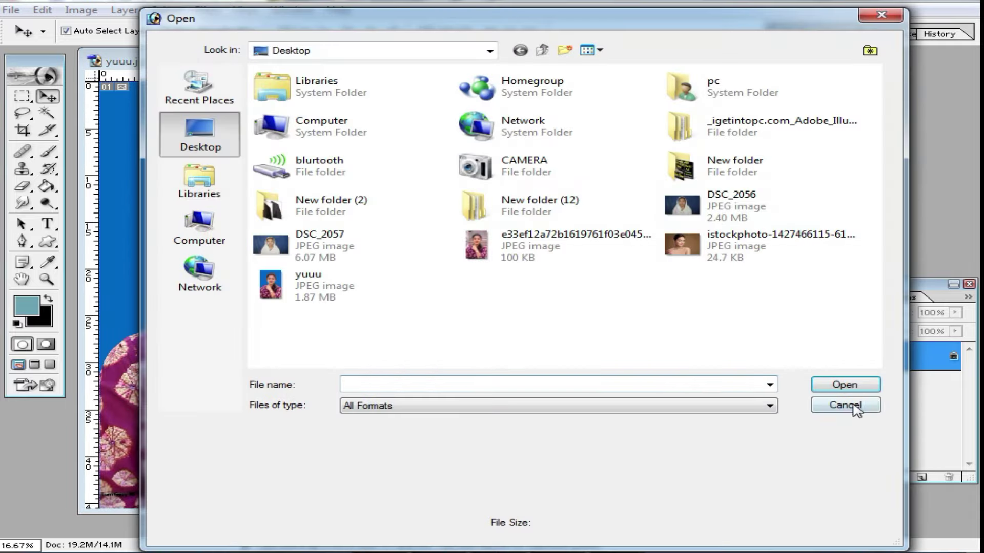
click(843, 404)
double_click(276, 68)
ctrl+click(555, 362)
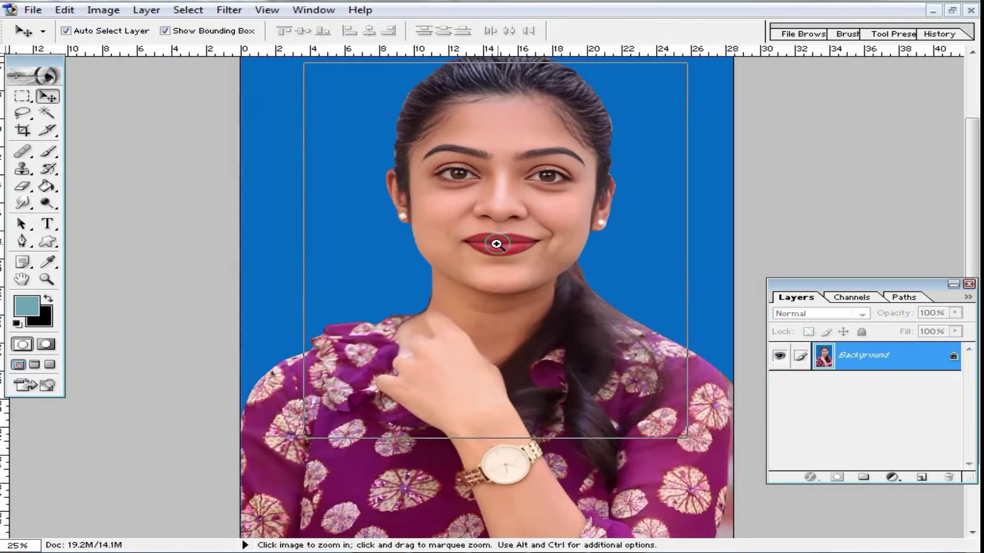
ctrl+click(552, 279)
ctrl+click(472, 300)
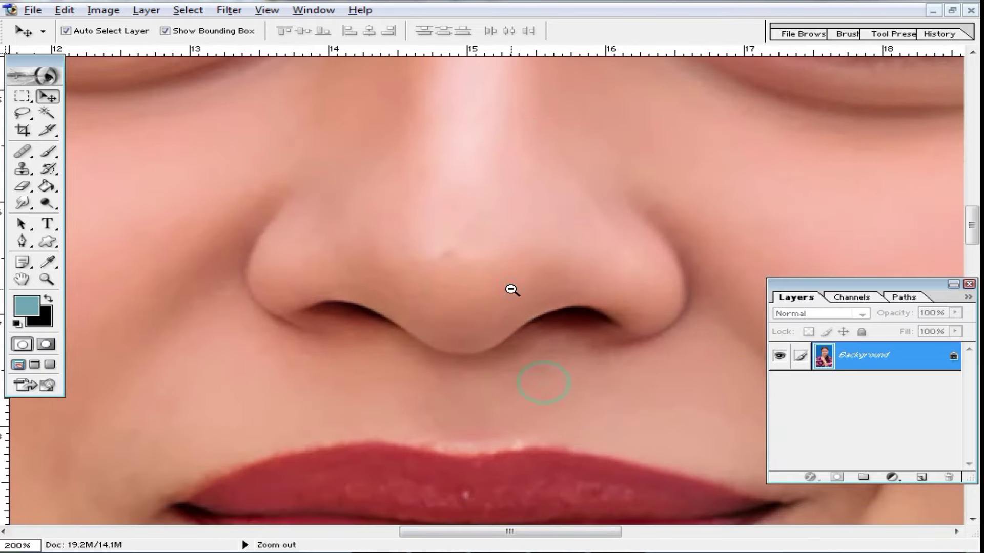
ctrl+alt+click(512, 290)
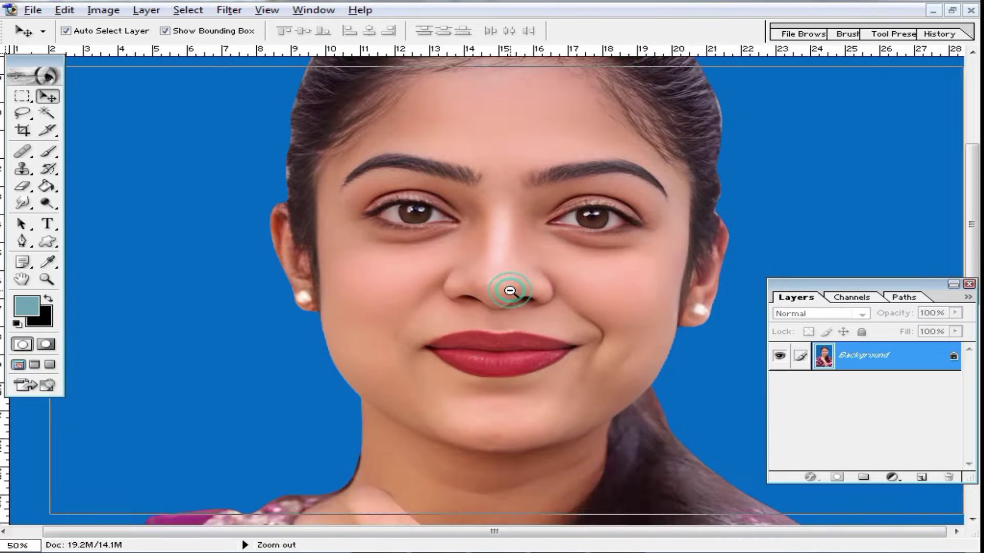